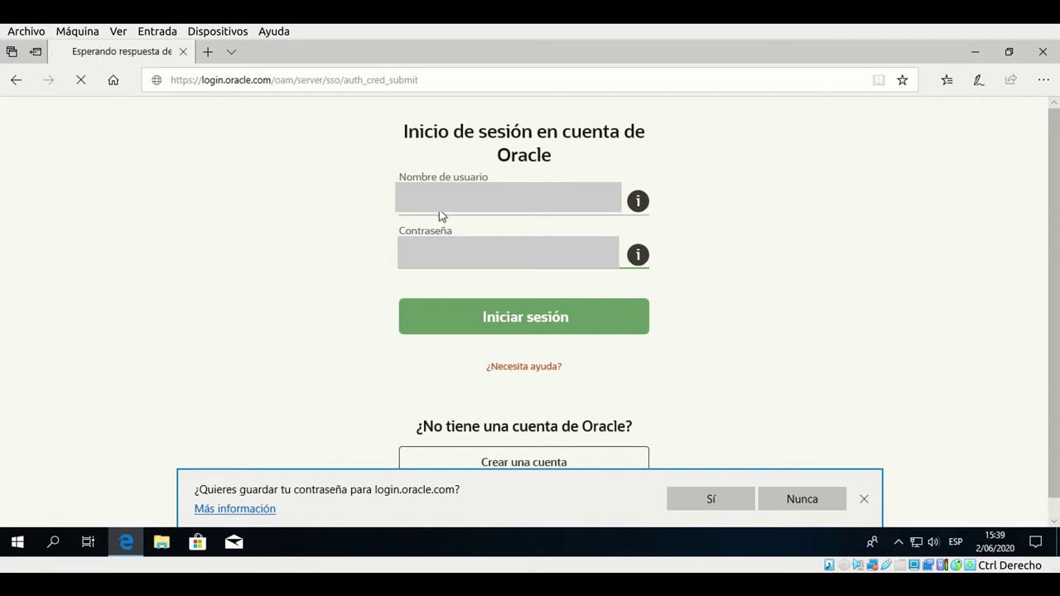
Decline storing the Oracle login password, save the jdk-11.0.7_windows-x64_bin.exe download, and close the browser once it has finished downloading
left_click(800, 500)
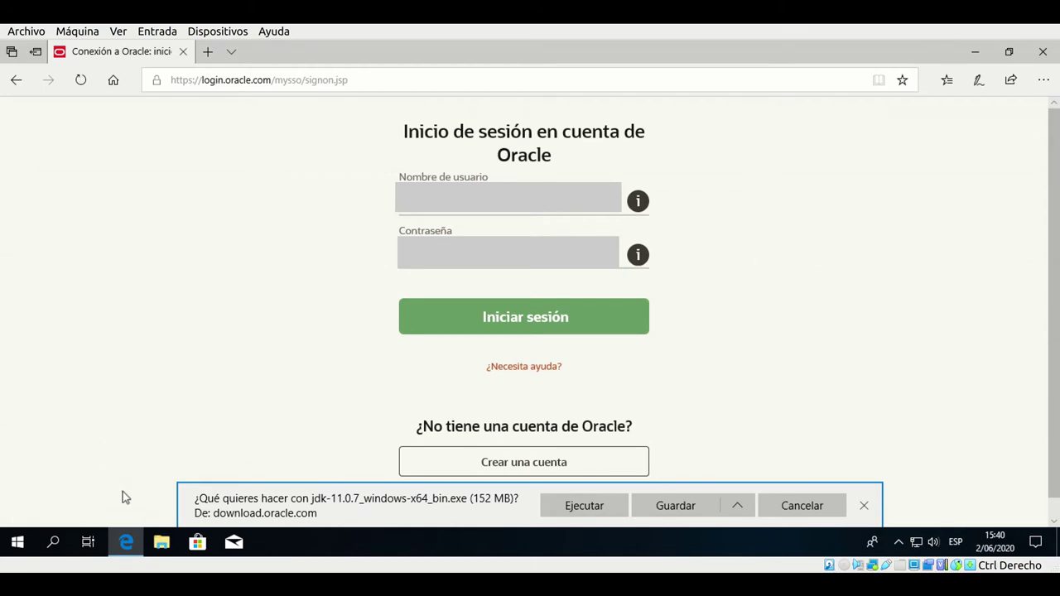
left_click(687, 505)
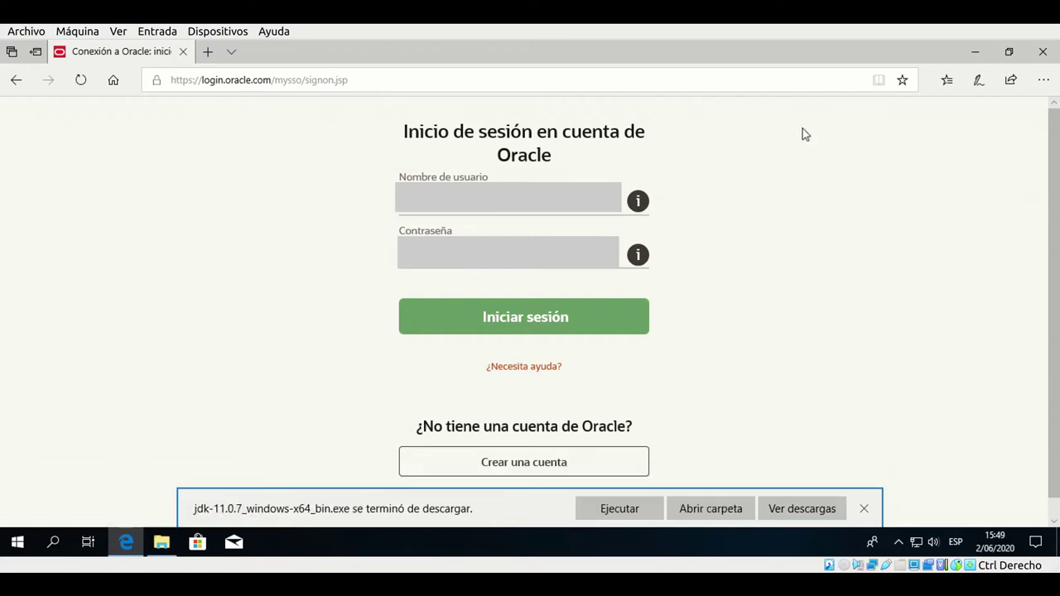
left_click(1045, 52)
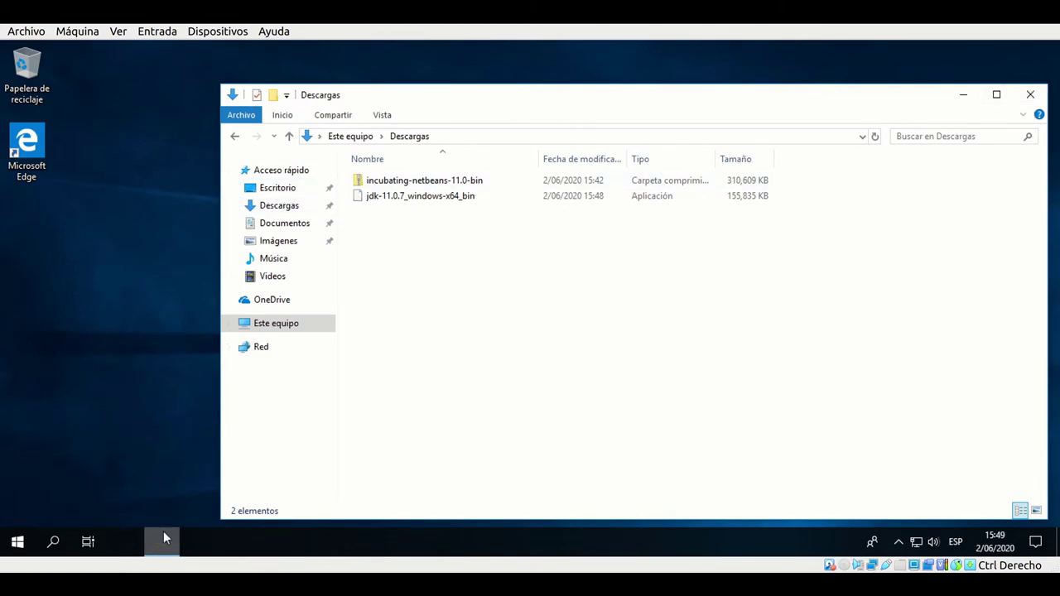
Run the jdk-11.0.7_windows-x64_bin installer from the Descargas folder and allow it to make changes to the device
left_click(407, 203)
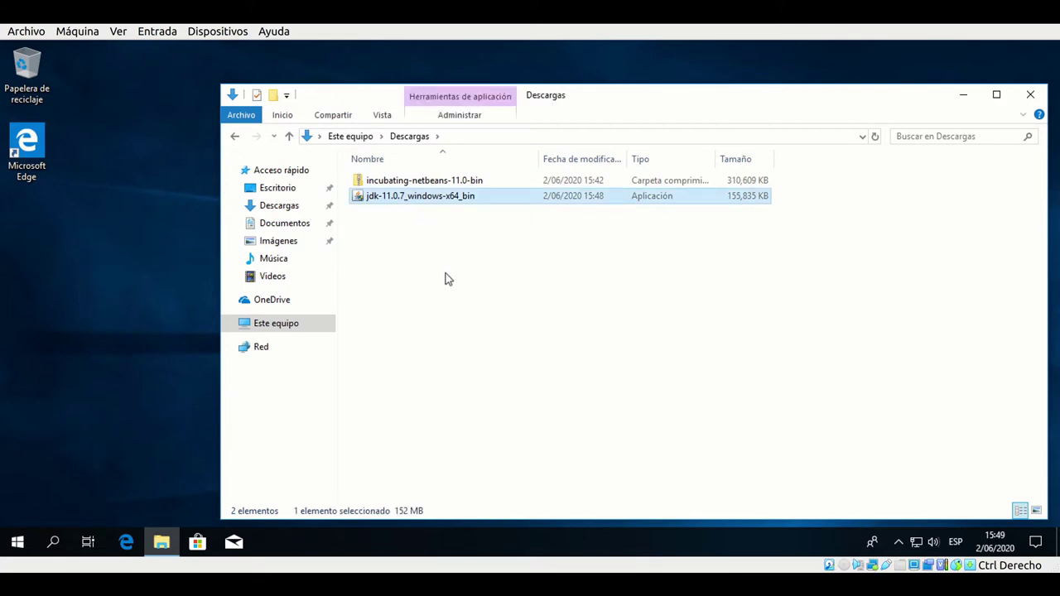
key("Return")
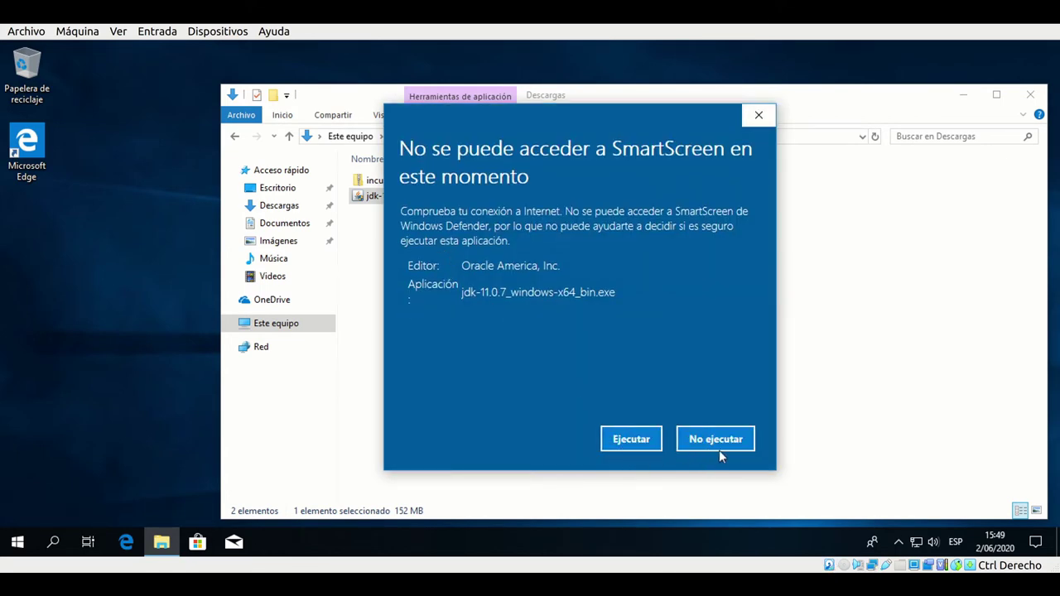
left_click(628, 442)
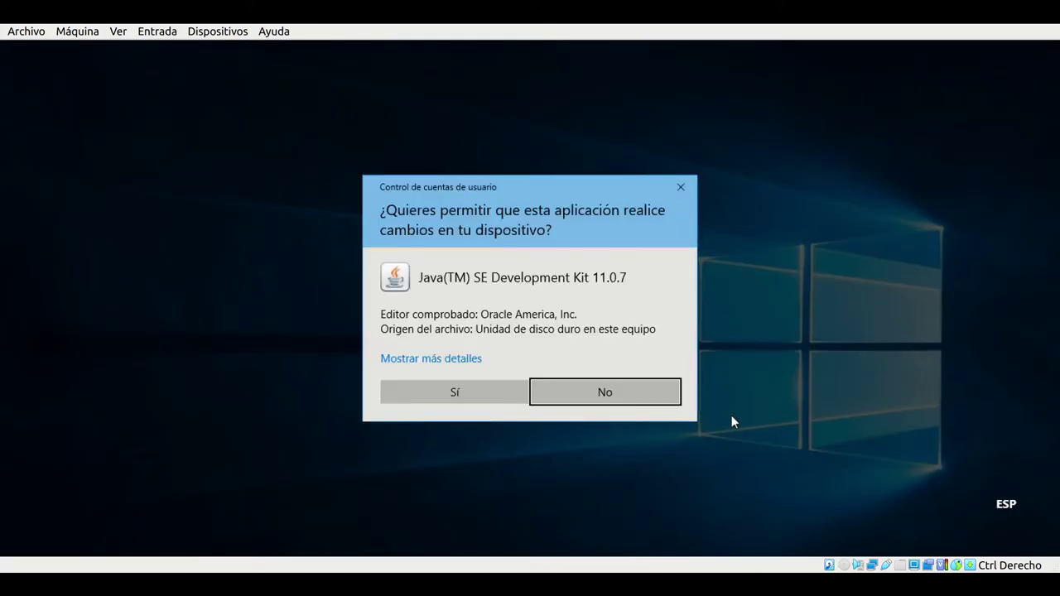
left_click(462, 396)
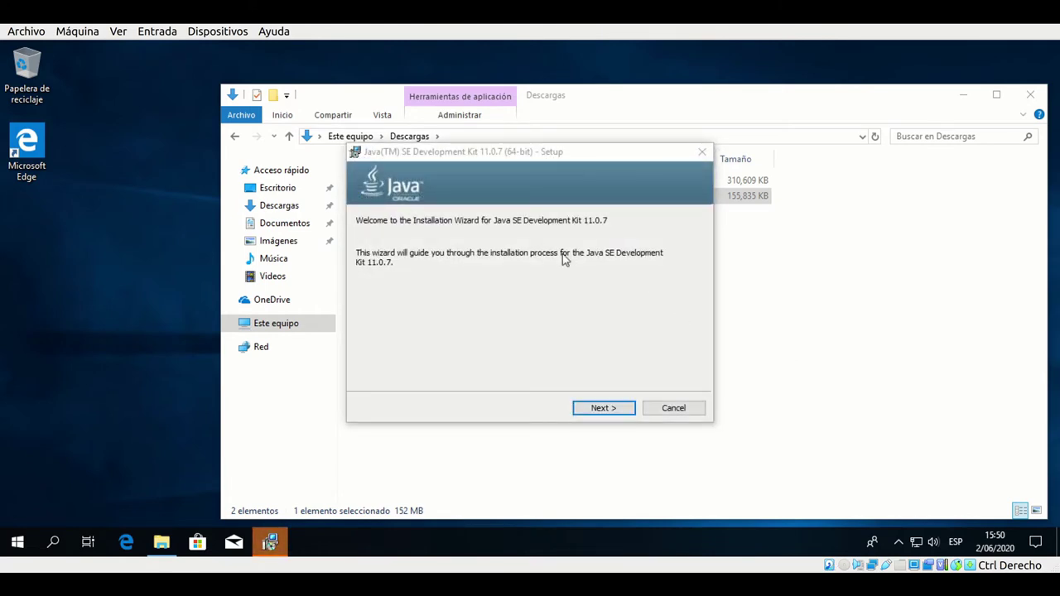
Install Java SE Development Kit 11.0.7 with the default features and destination folder, and close the setup wizard when it completes
left_click(573, 313)
left_click(614, 414)
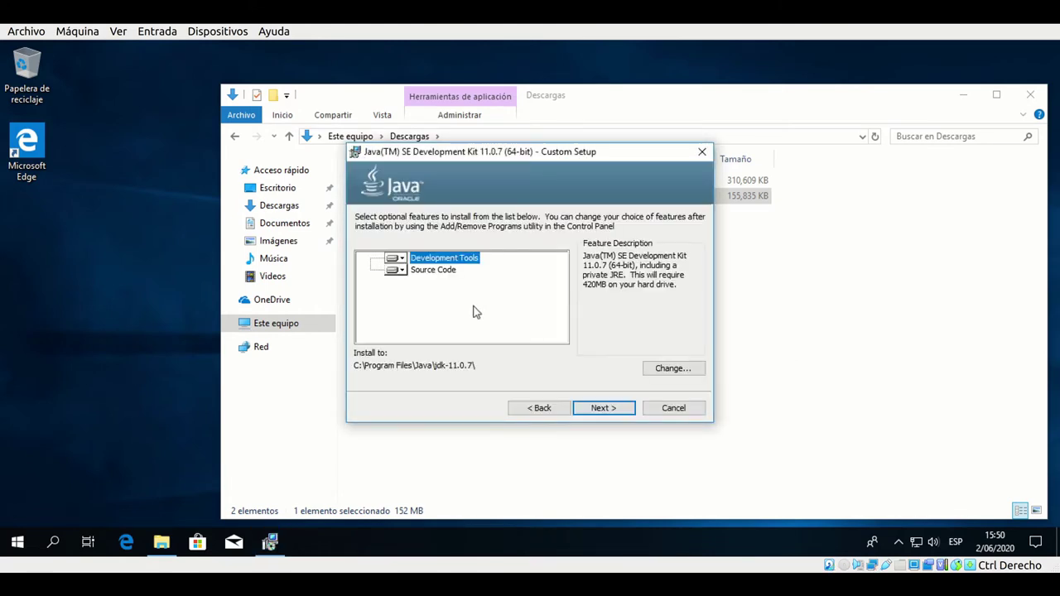
left_click(612, 414)
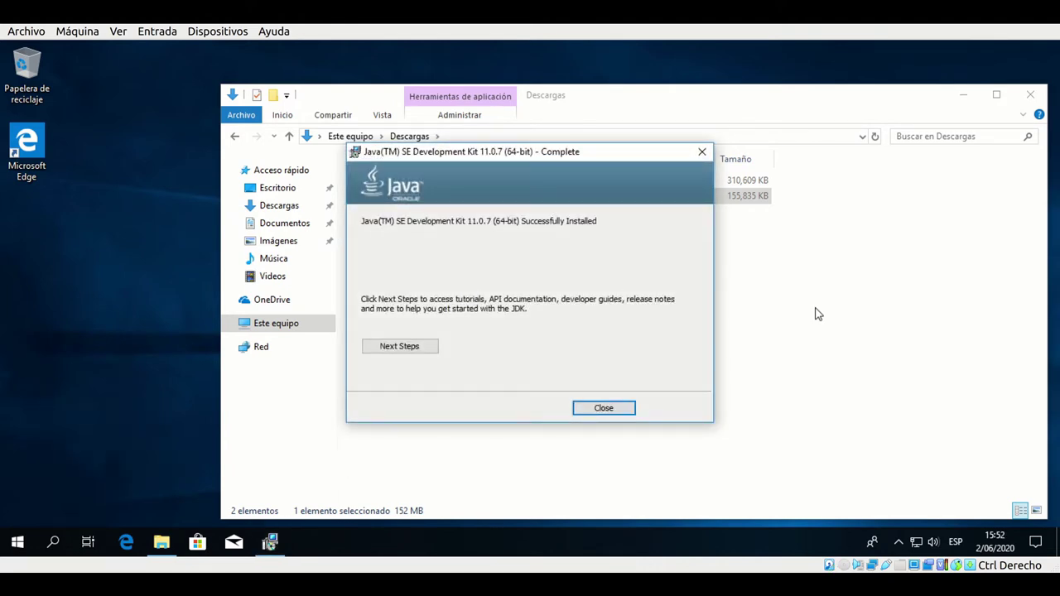
left_click(603, 409)
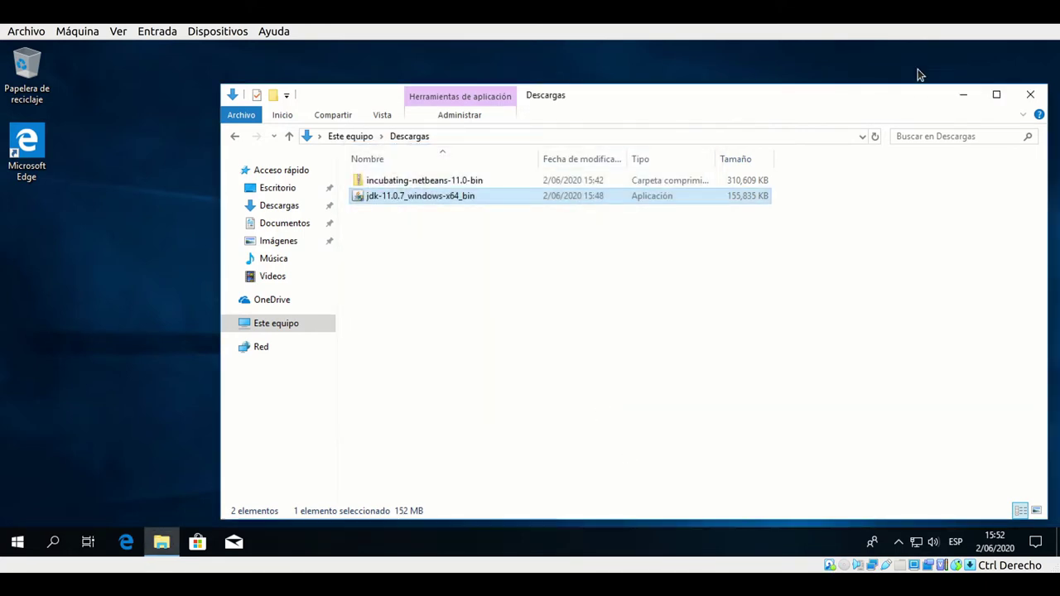
Extract the incubating-netbeans-11.0-bin archive to its default folder in Descargas and close the extracted folder's window
left_click(402, 181)
right_click(406, 183)
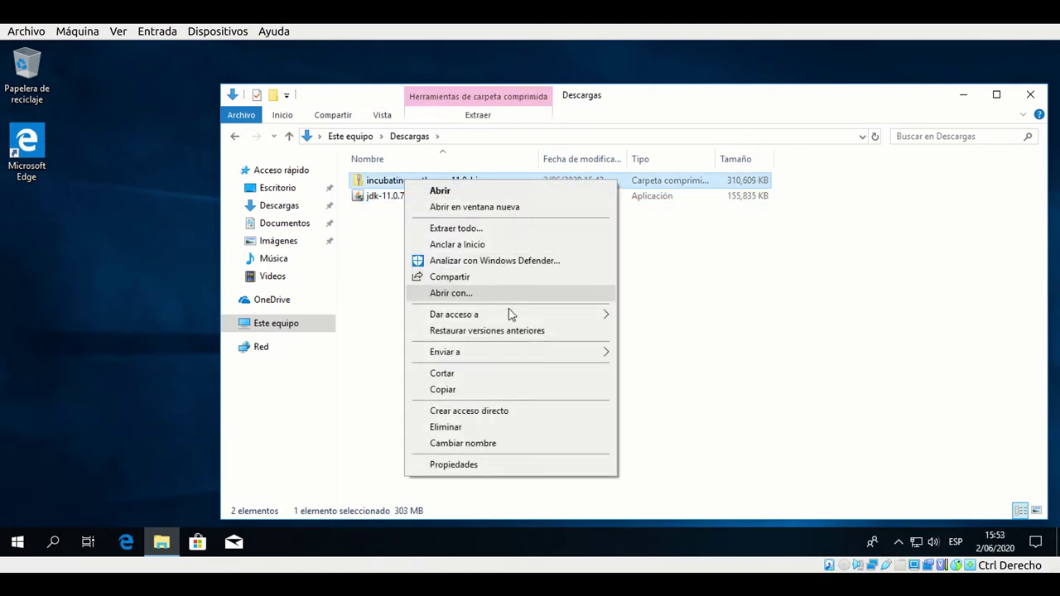
left_click(463, 229)
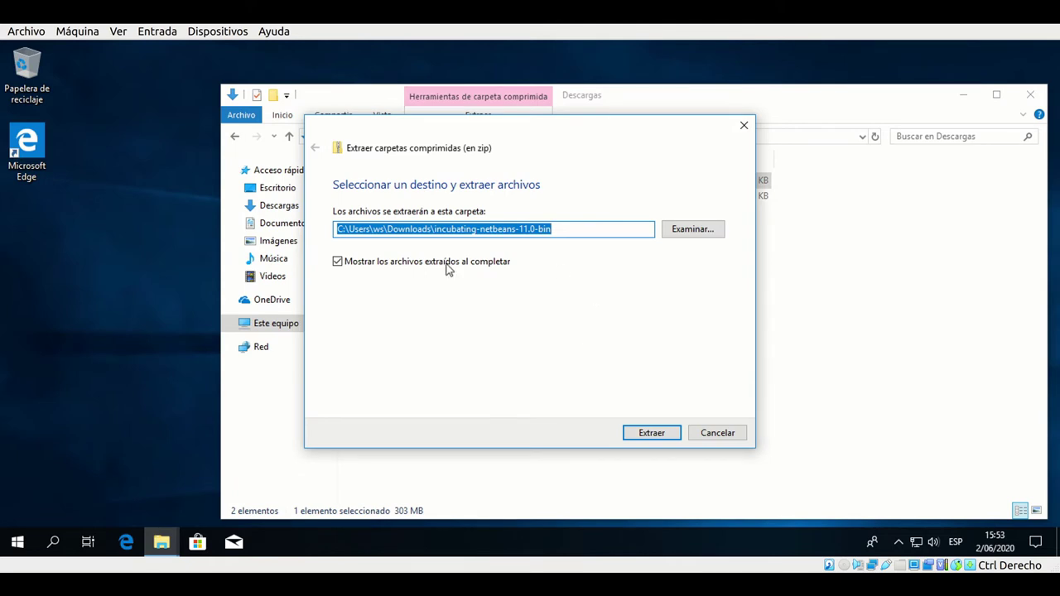
left_click(658, 441)
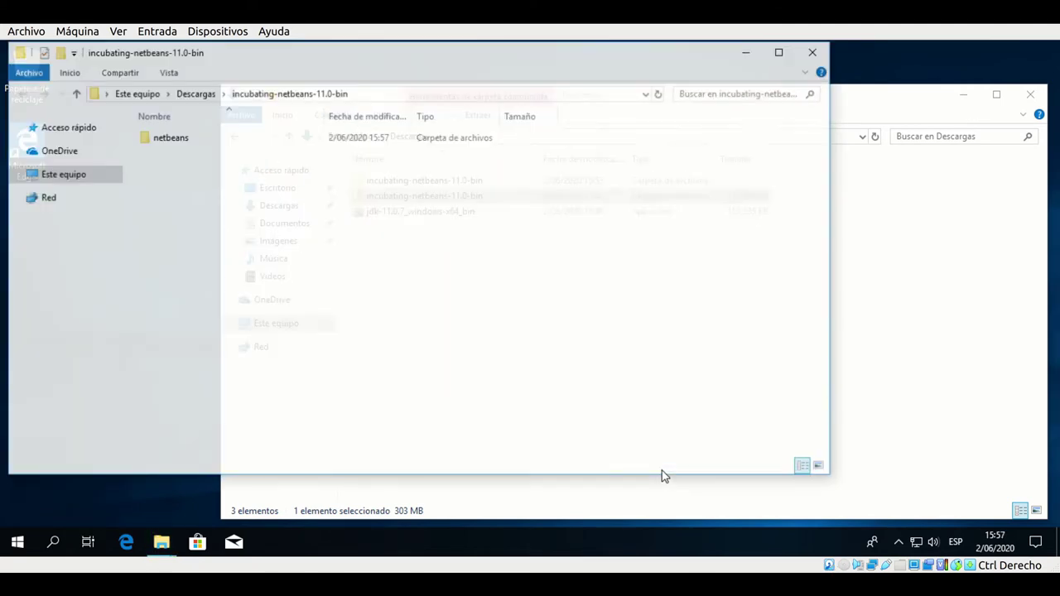
left_click(815, 50)
Launch netbeans64 from the netbeans\bin folder inside the extracted incubating-netbeans-11.0-bin folder
double_click(426, 183)
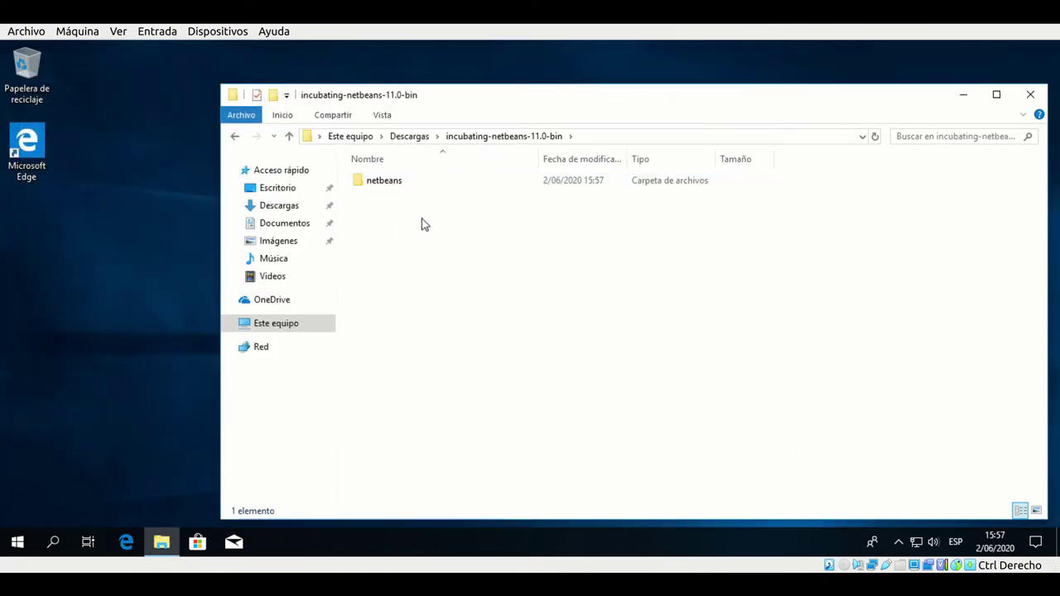
double_click(361, 182)
scroll(757, 323, "down", 2)
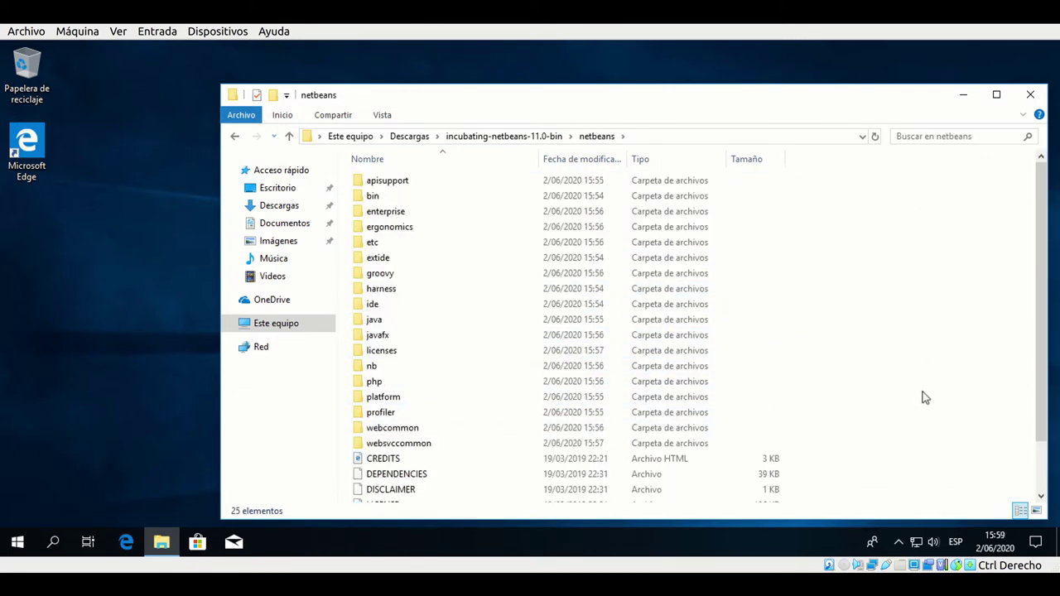
double_click(364, 197)
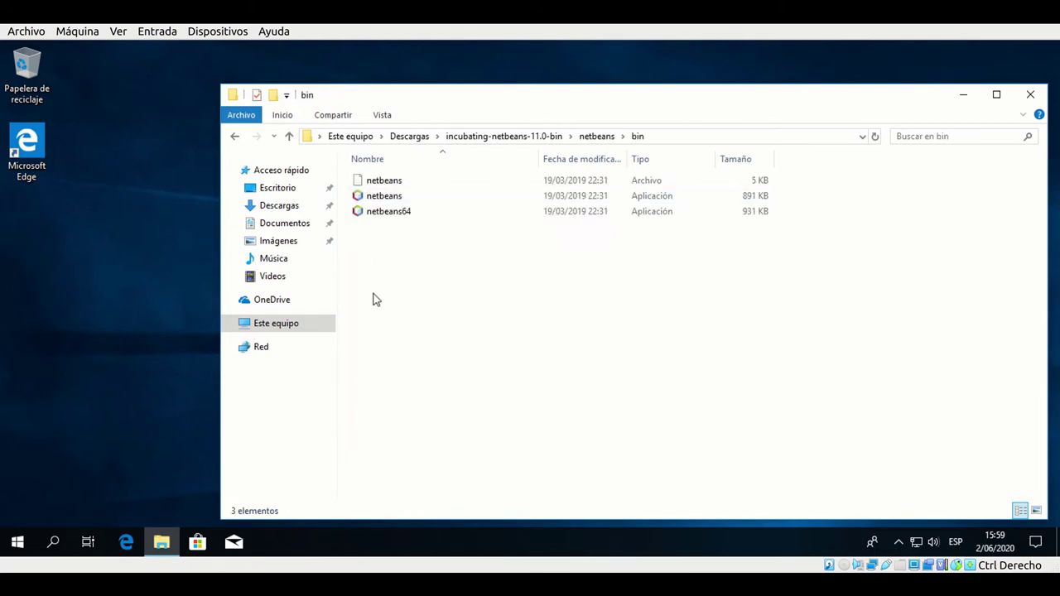
left_click(386, 218)
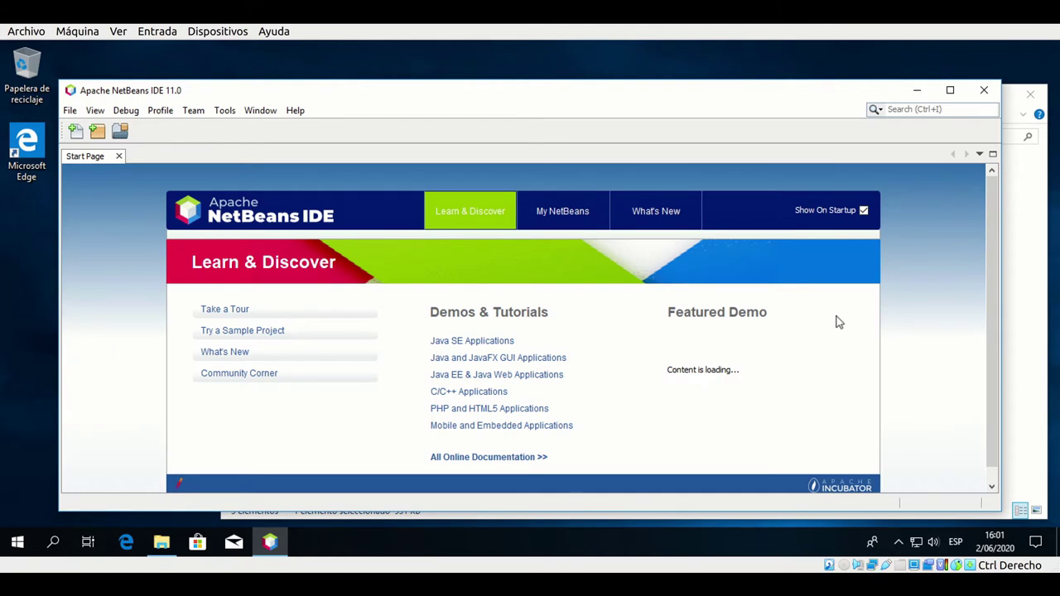
Maximize the NetBeans window and start a new Java Application project from the Java with Maven category
left_click(951, 91)
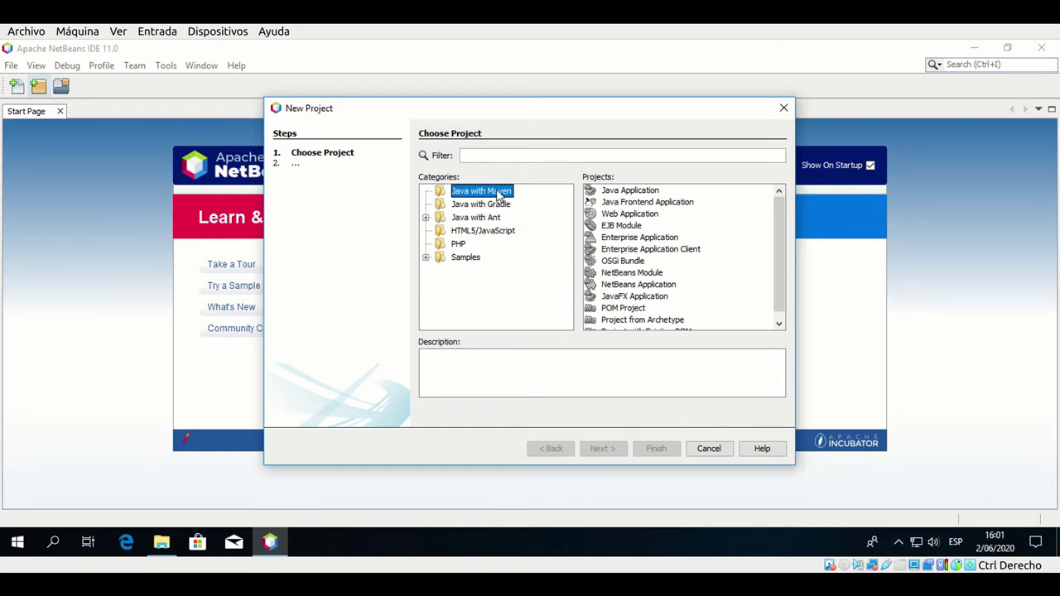
left_click(631, 192)
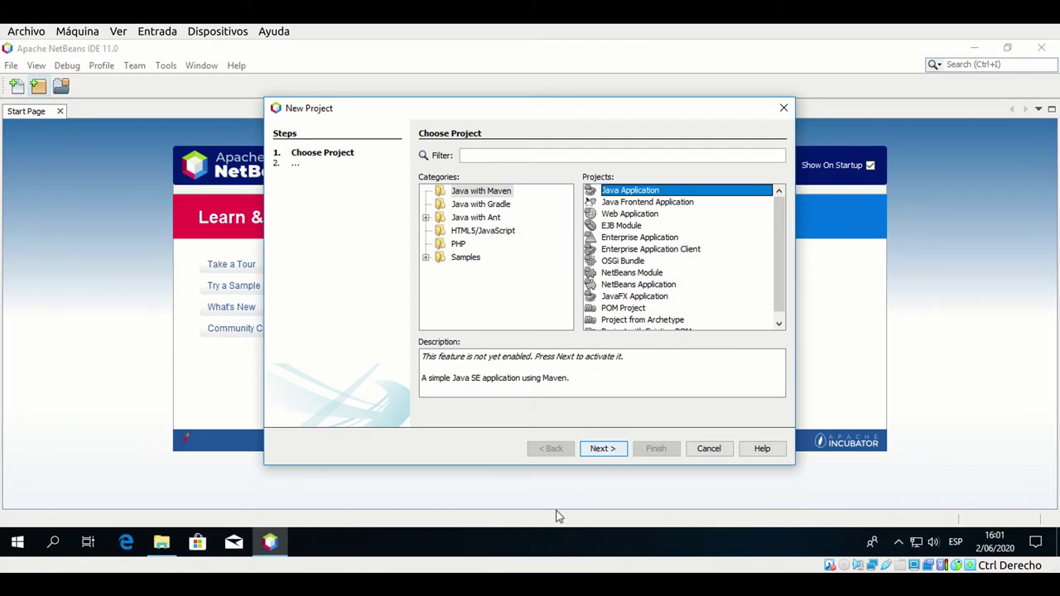
left_click(603, 453)
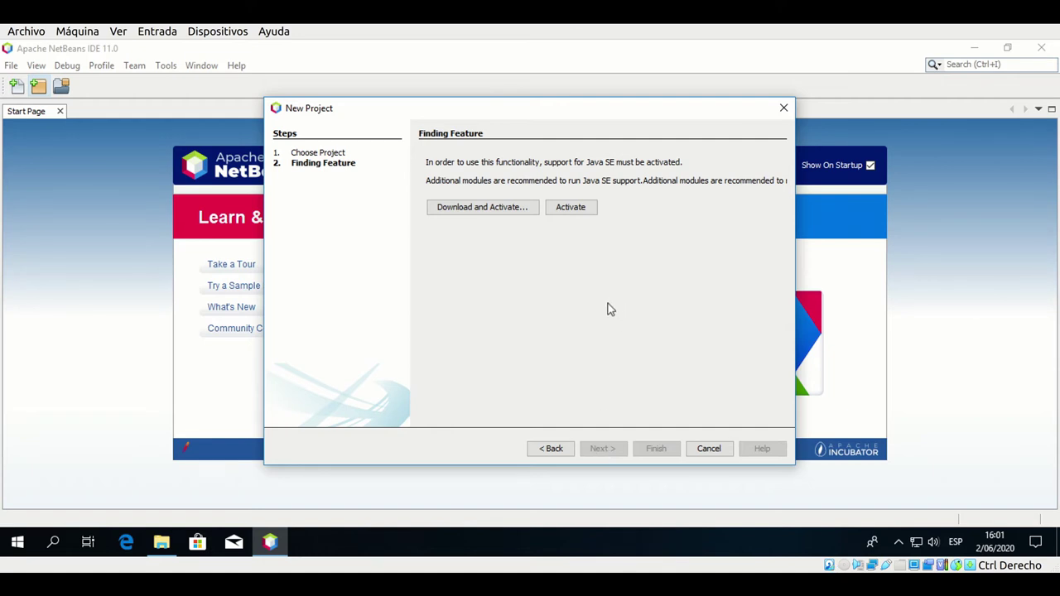
Download and activate Java SE support, accepting the license agreements and the untrusted plugin certificates, and finish the plugin installer
left_click(473, 208)
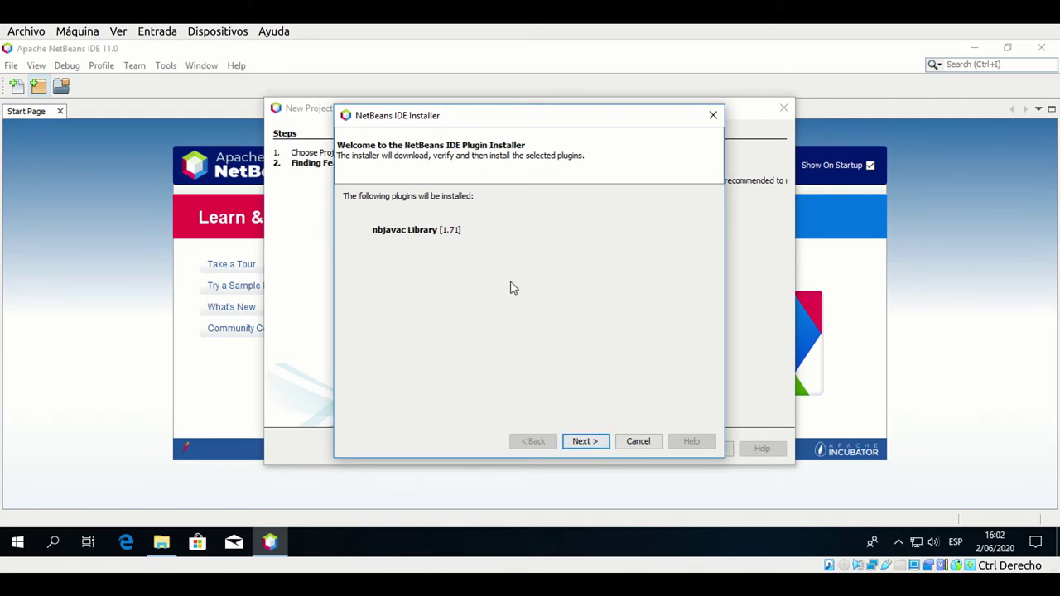
left_click(594, 441)
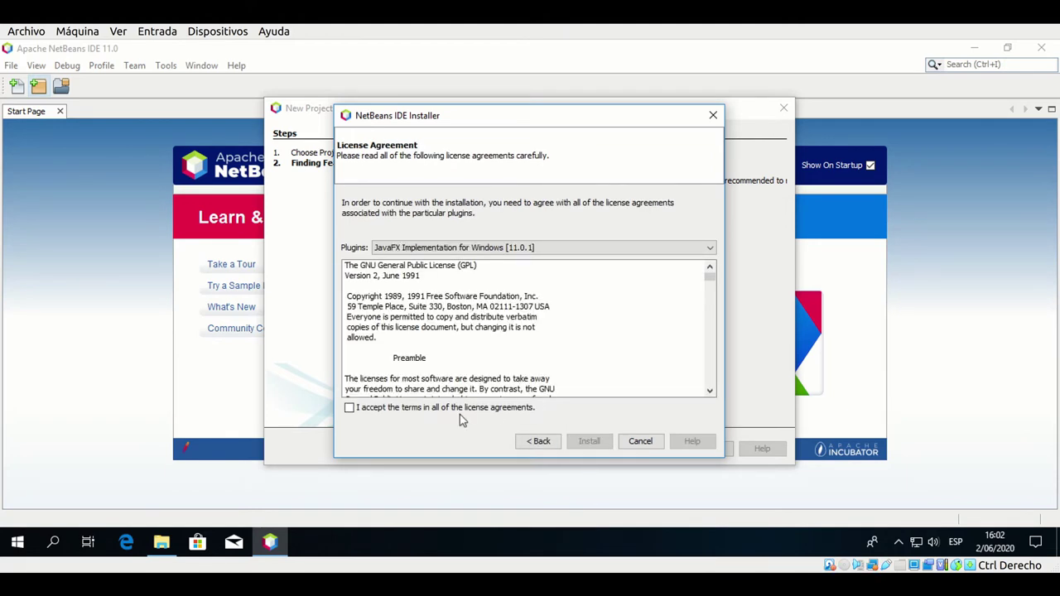
left_click(349, 408)
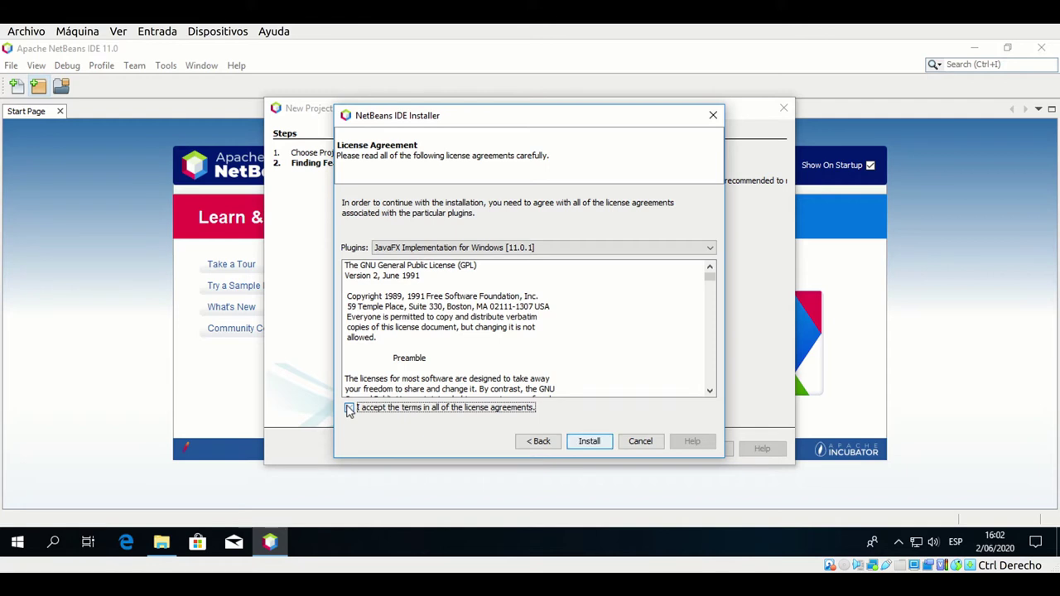
left_click(592, 443)
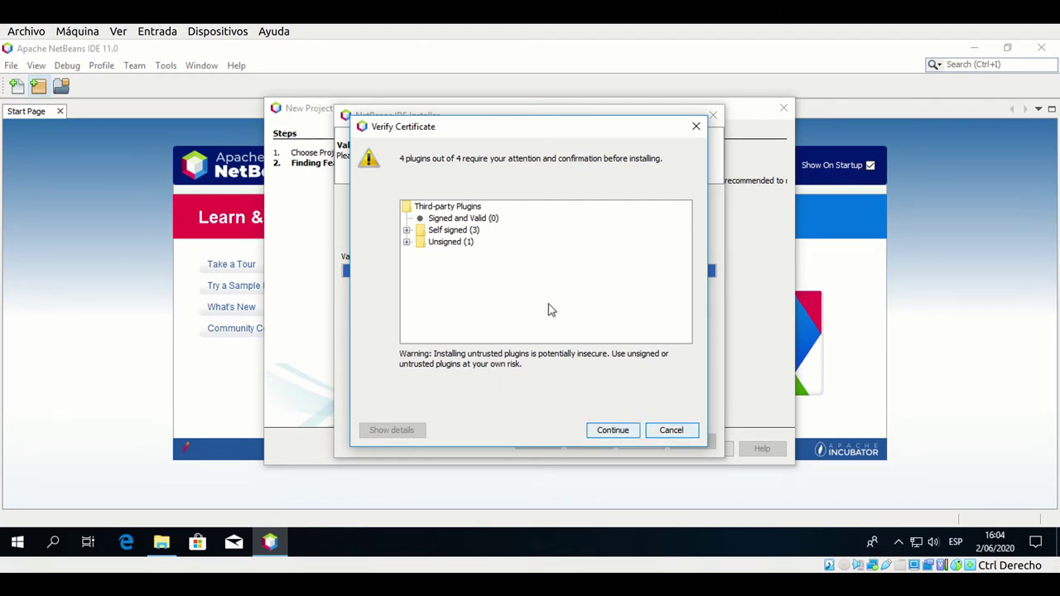
left_click(606, 439)
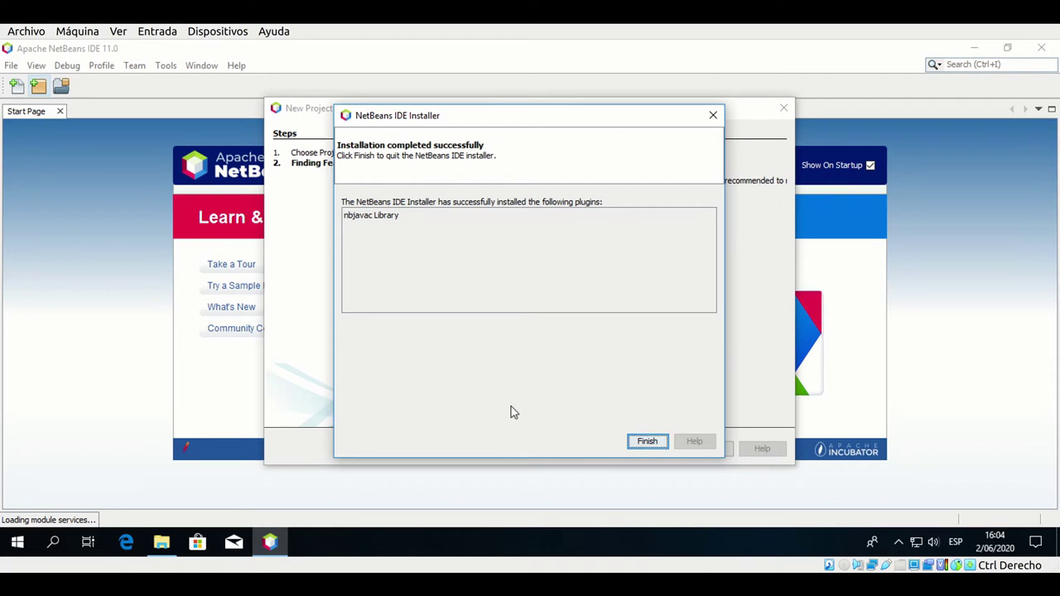
left_click(644, 441)
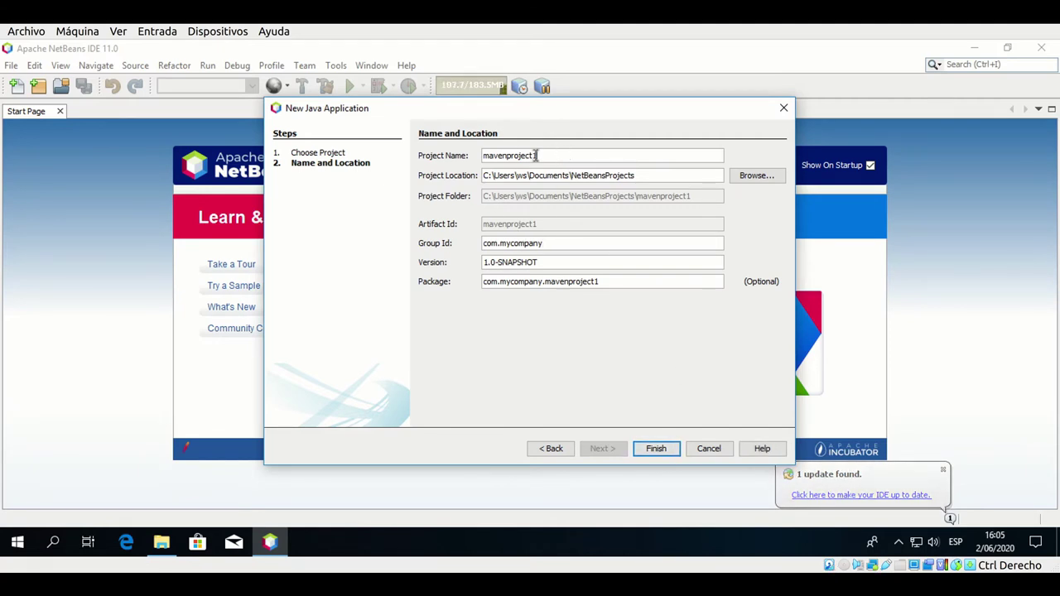
Name the new Maven project prueba and create it with the default location, group ID and version
left_click_drag(537, 155, 481, 156)
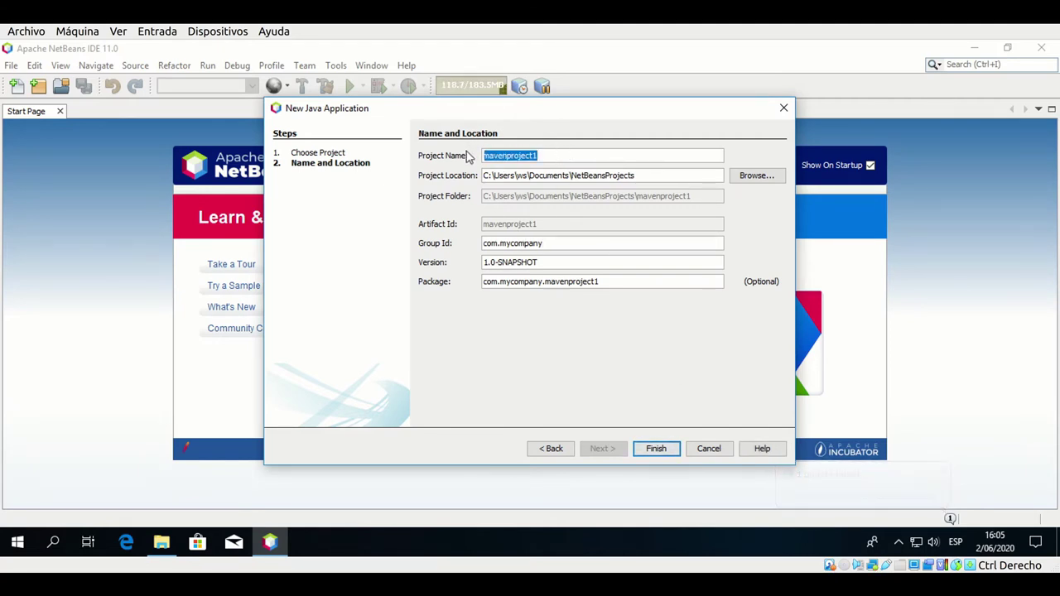
type("prueba")
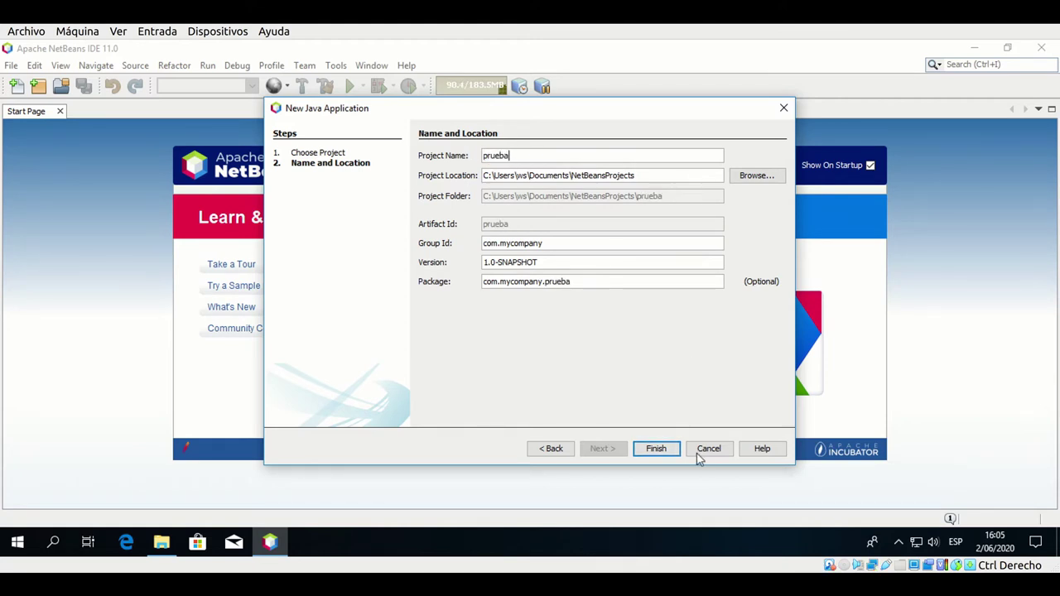
left_click(655, 449)
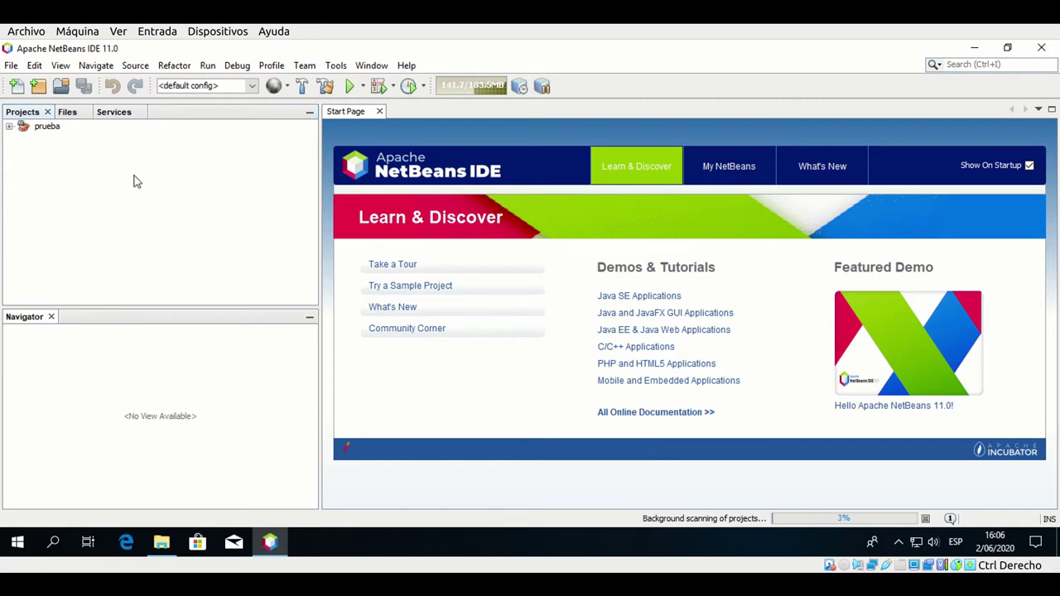
Start a new Java Main Class file from the Java category in the com.mycompany.prueba package of the prueba project
left_click(9, 127)
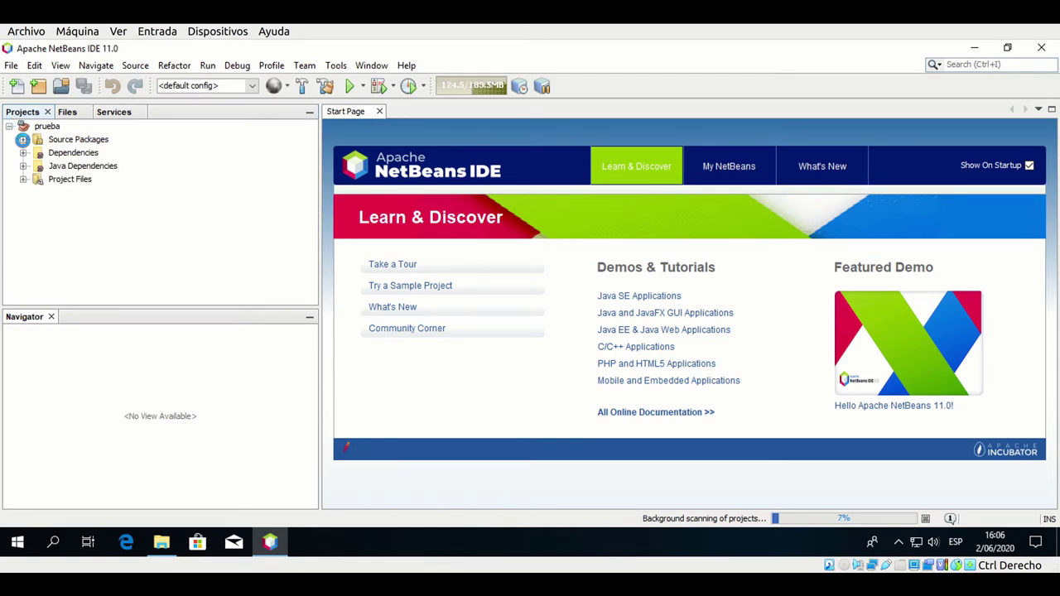
left_click(24, 139)
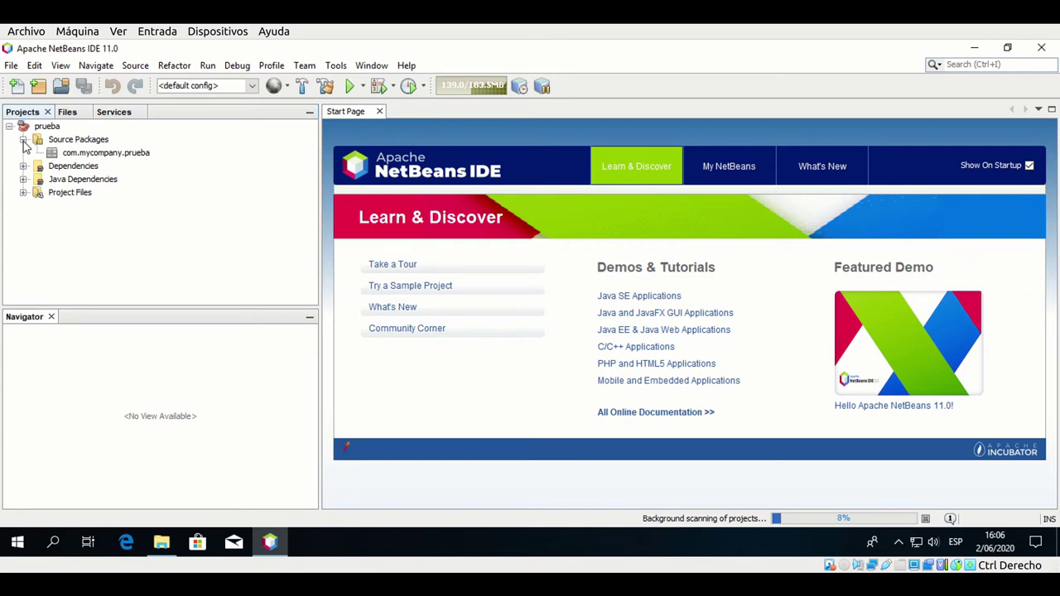
left_click(95, 156)
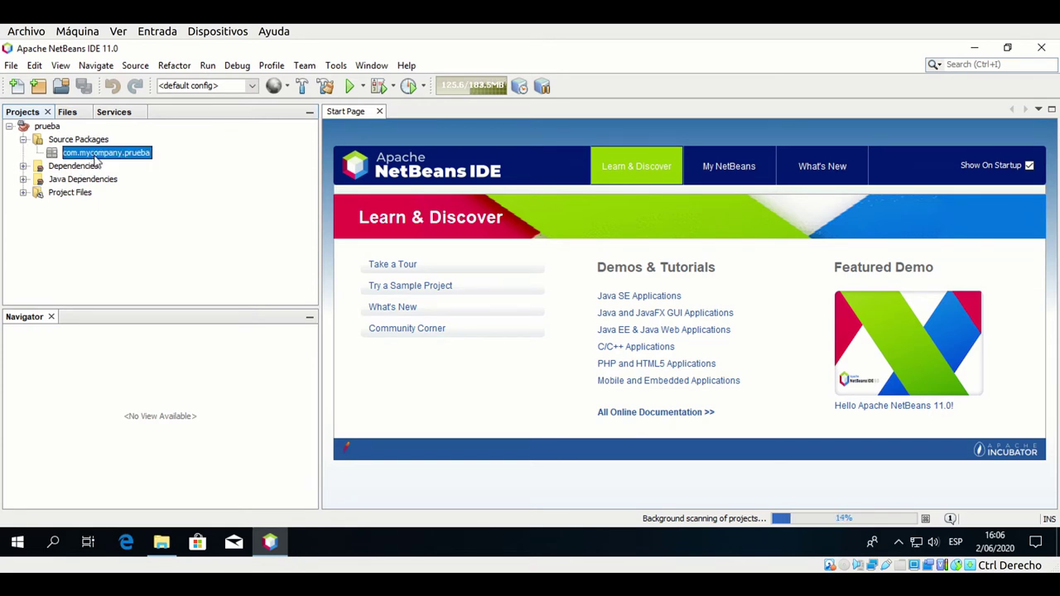
right_click(97, 160)
mouse_move(132, 166)
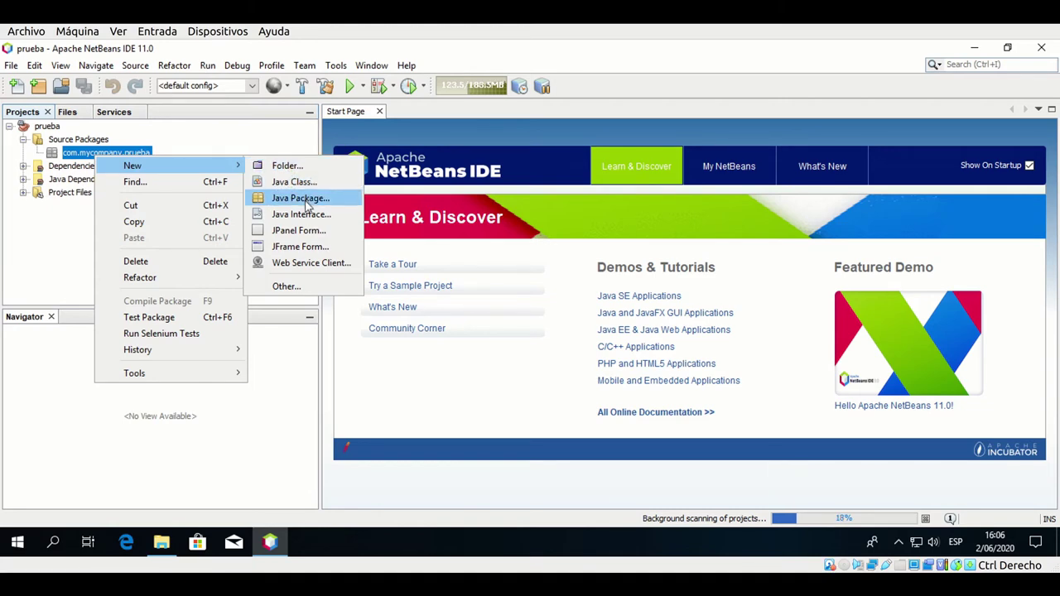
left_click(286, 285)
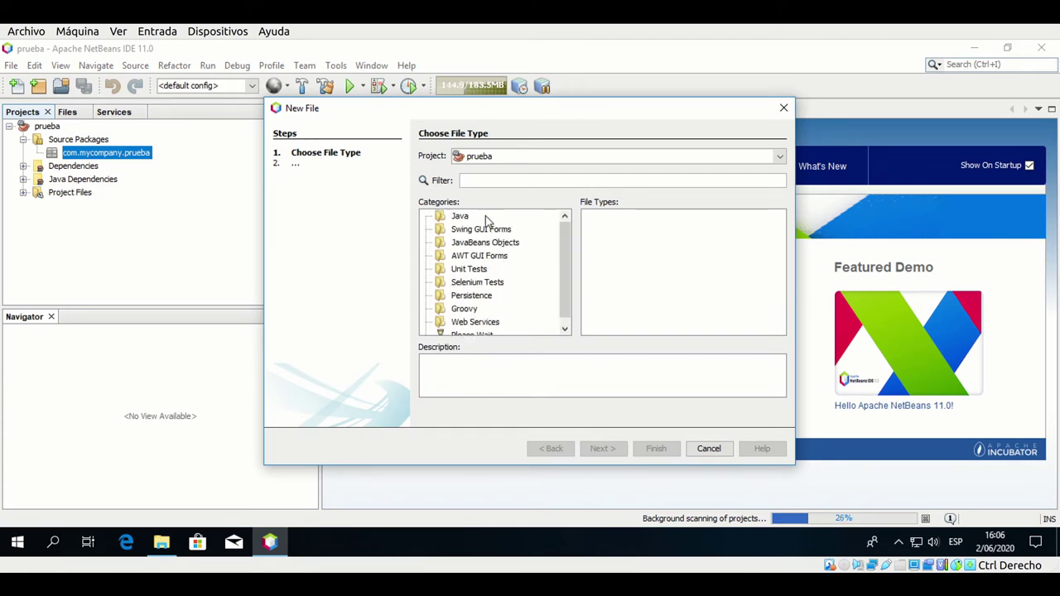
left_click(458, 217)
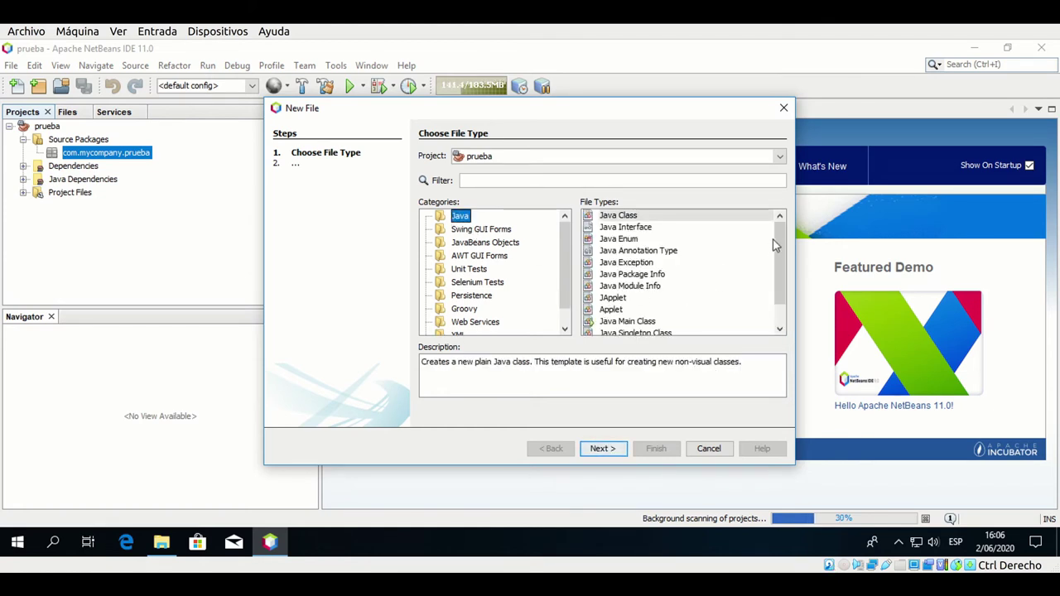
left_click_drag(779, 252, 783, 271)
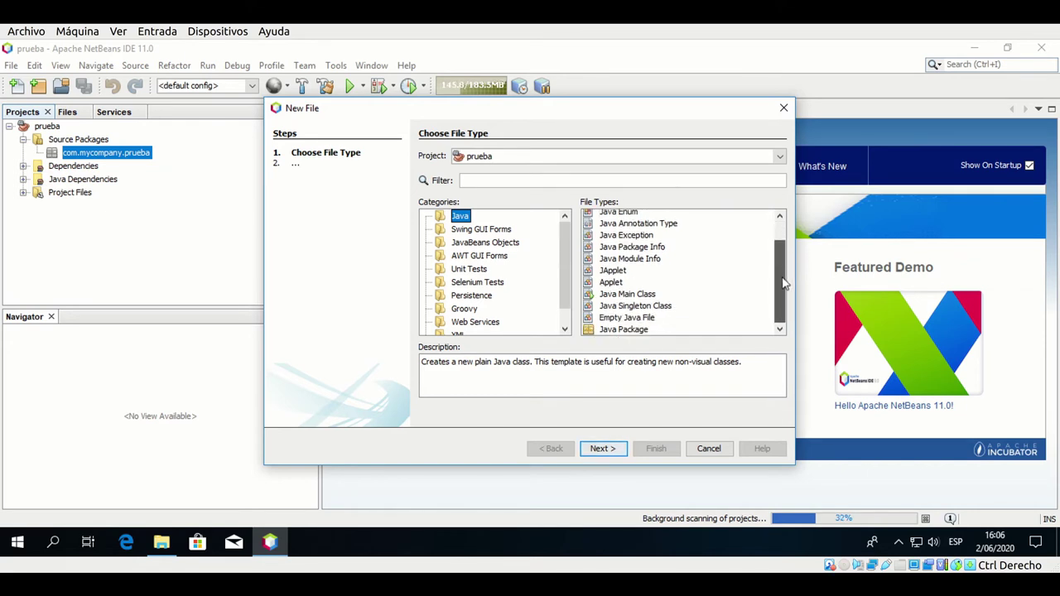
left_click(613, 298)
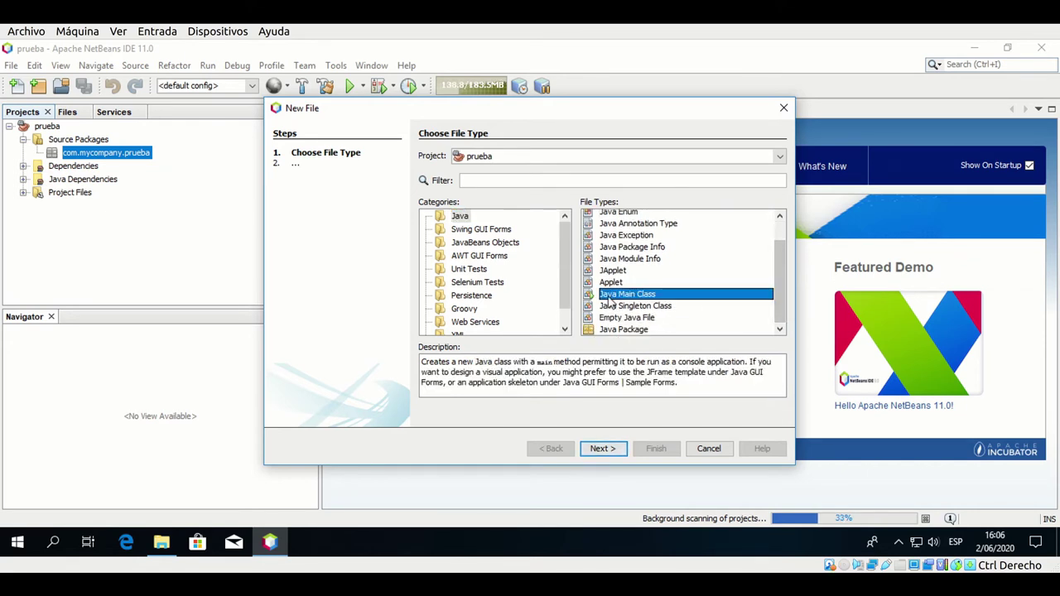
left_click(602, 449)
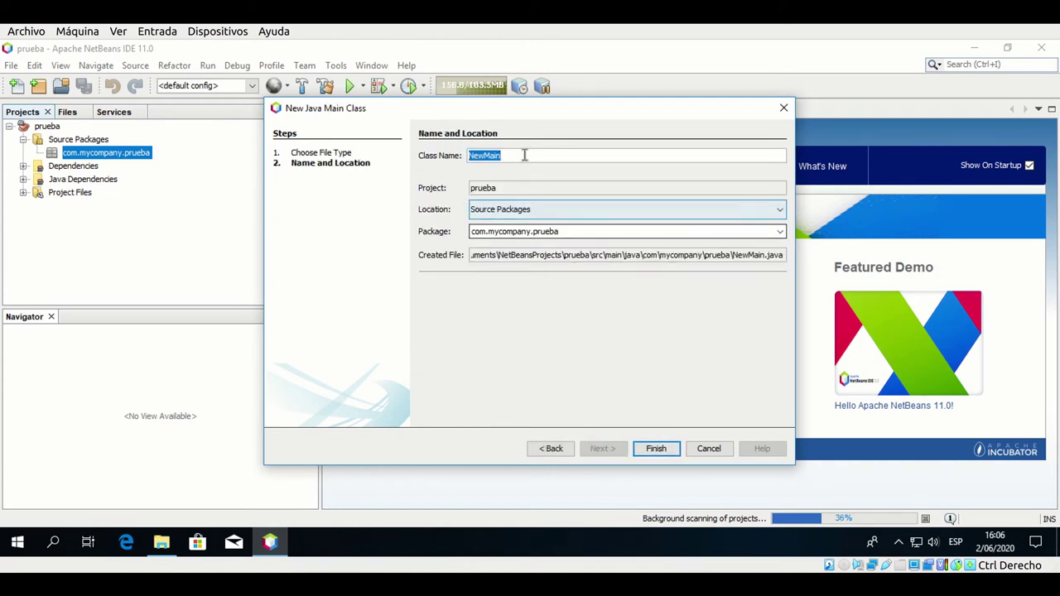
Name the new class Main and create it in com.mycompany.prueba under Source Packages
left_click(486, 156)
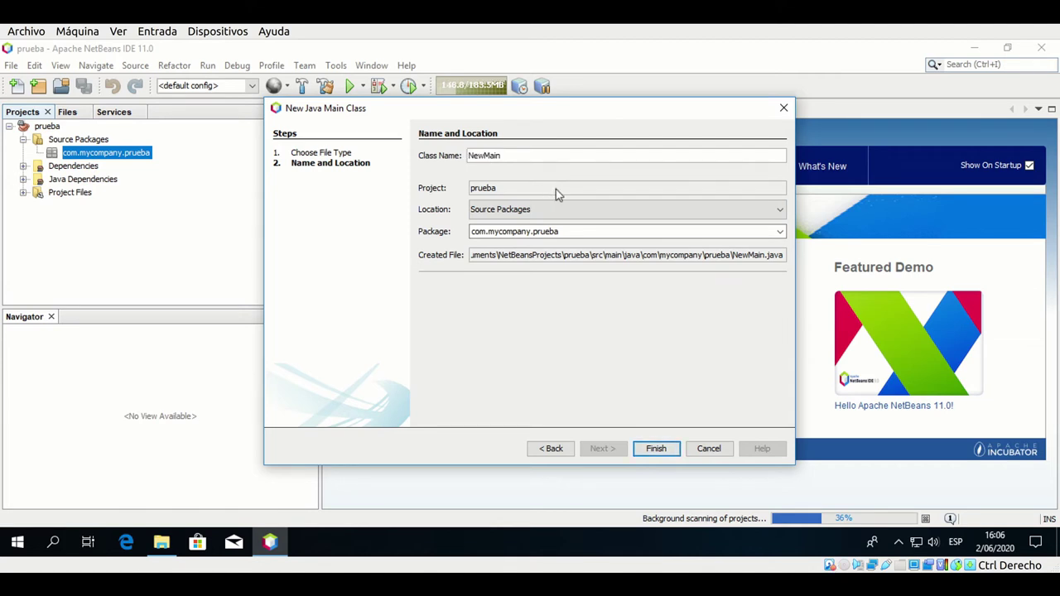
key("BackSpace")
key("BackSpace")
key("BackSpace")
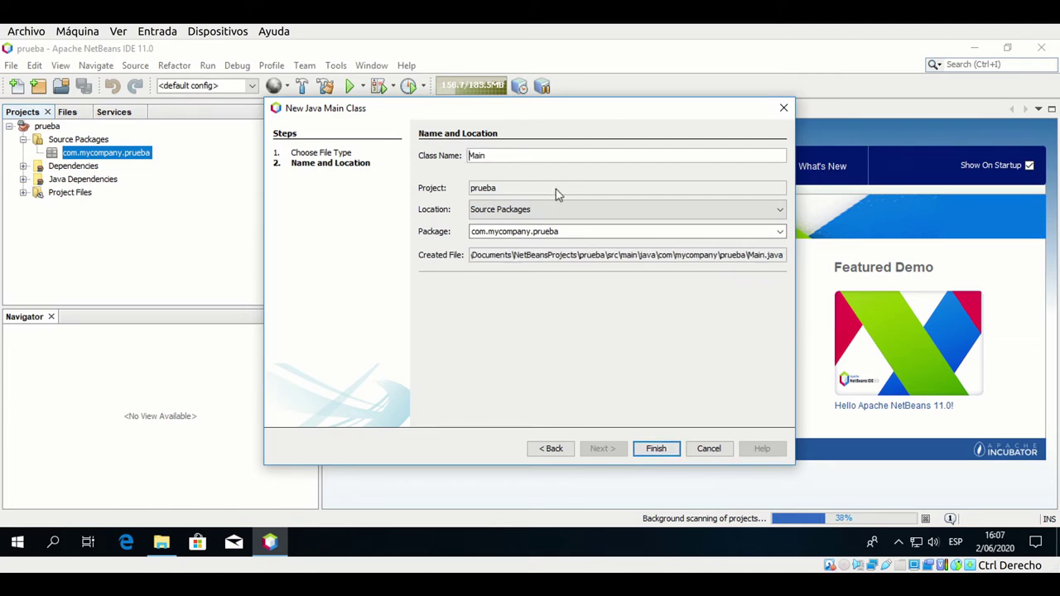
left_click(655, 448)
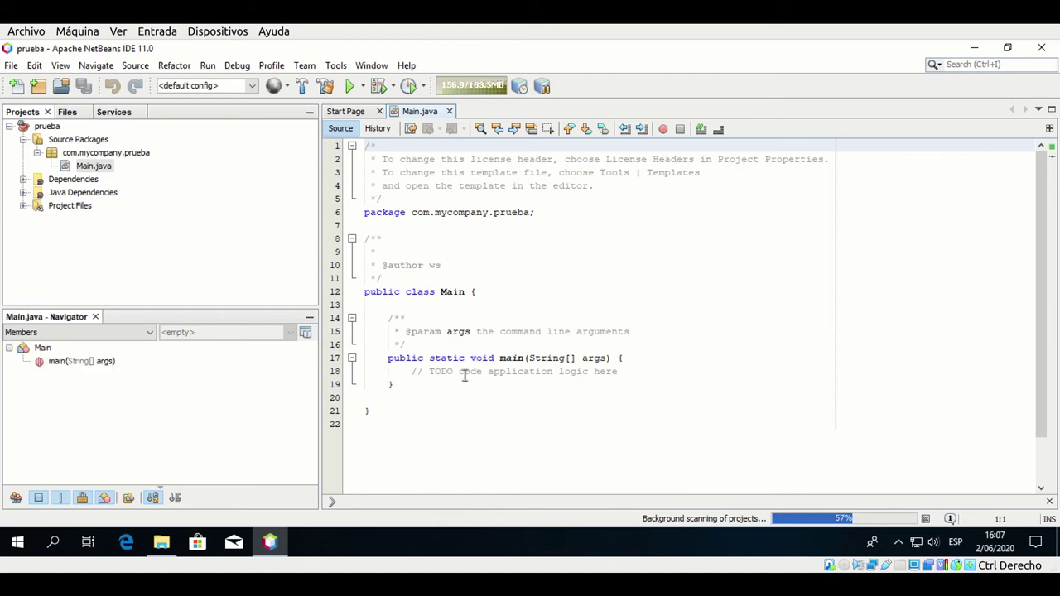
Replace the TODO comment in the main method with System.out.println("Hola mundo");
left_click(635, 372)
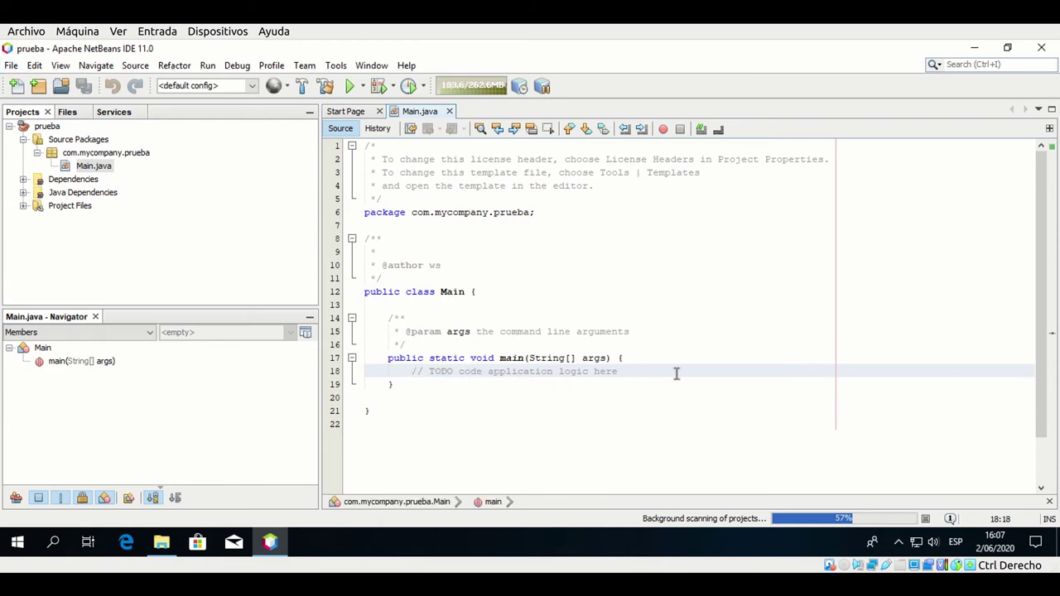
left_click_drag(659, 371, 415, 373)
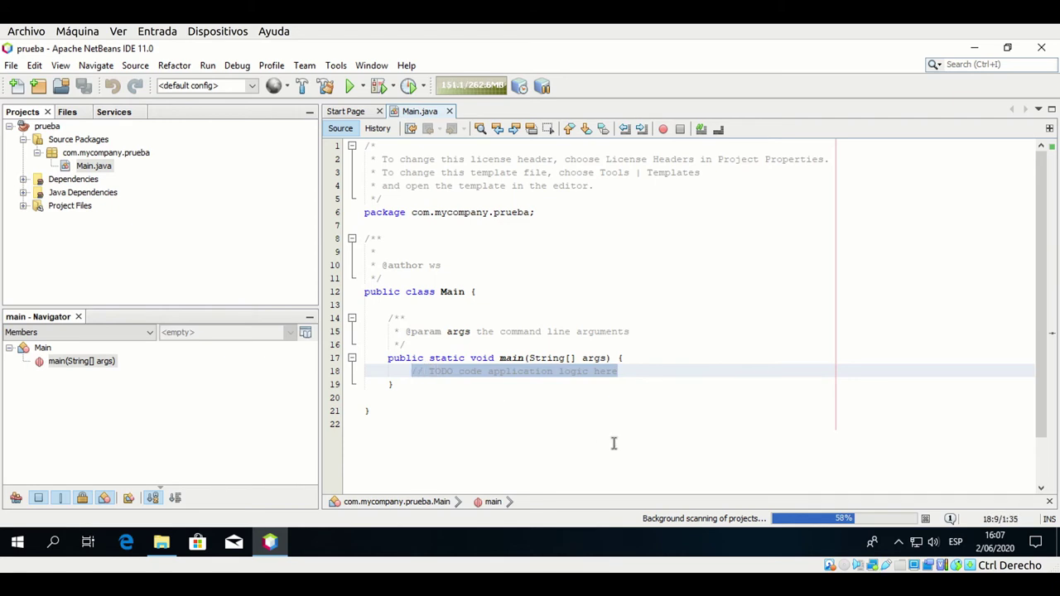
key("BackSpace")
type("System.out.printl")
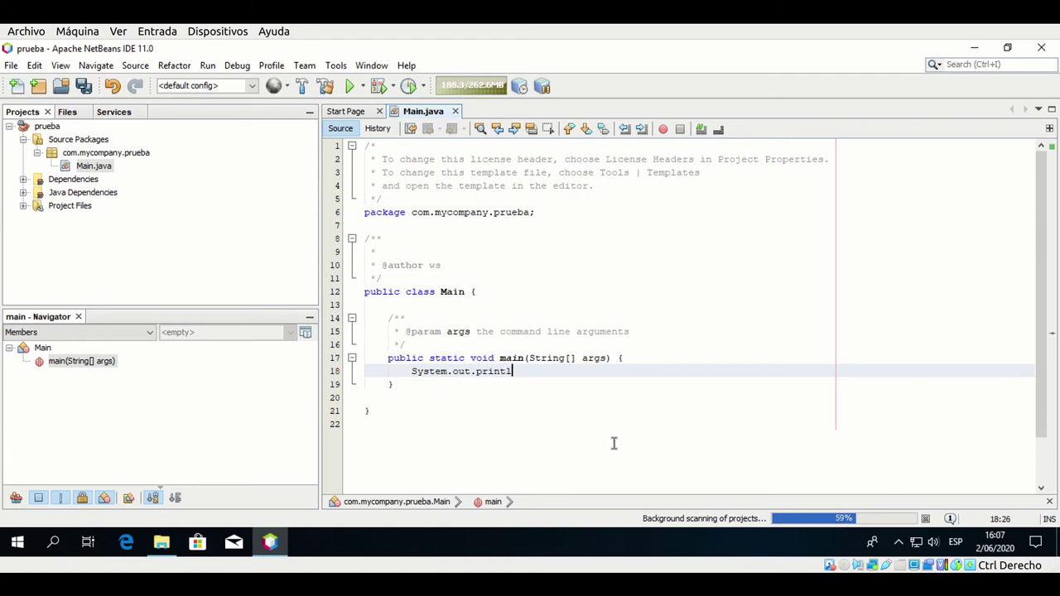
type("()")
type(";")
type("\"")
type("Hola mundo")
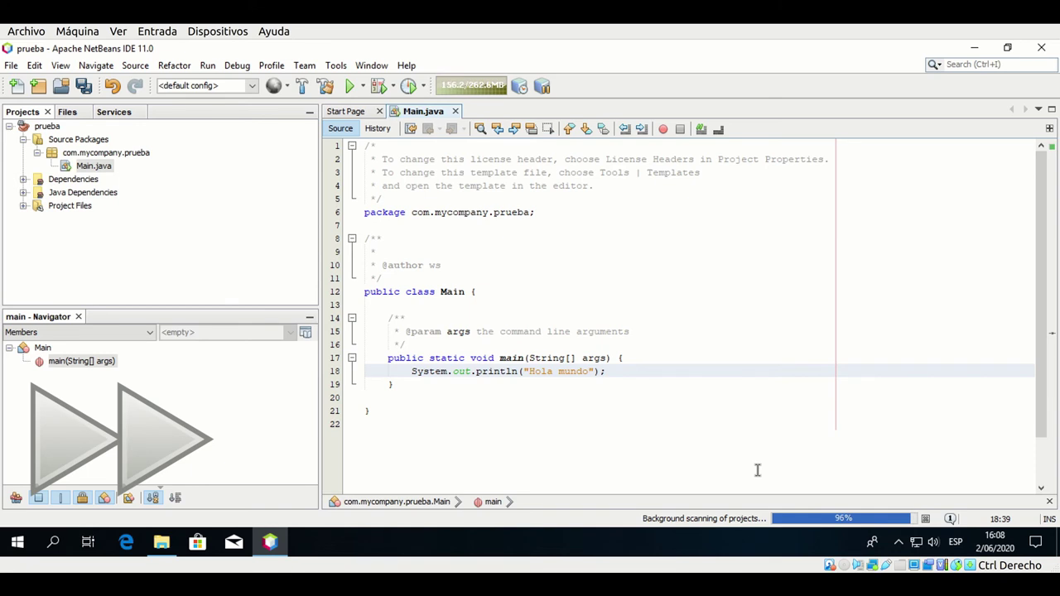
Run the project with com.mycompany.prueba.Main remembered permanently as its main class, and read the full run output
left_click(349, 87)
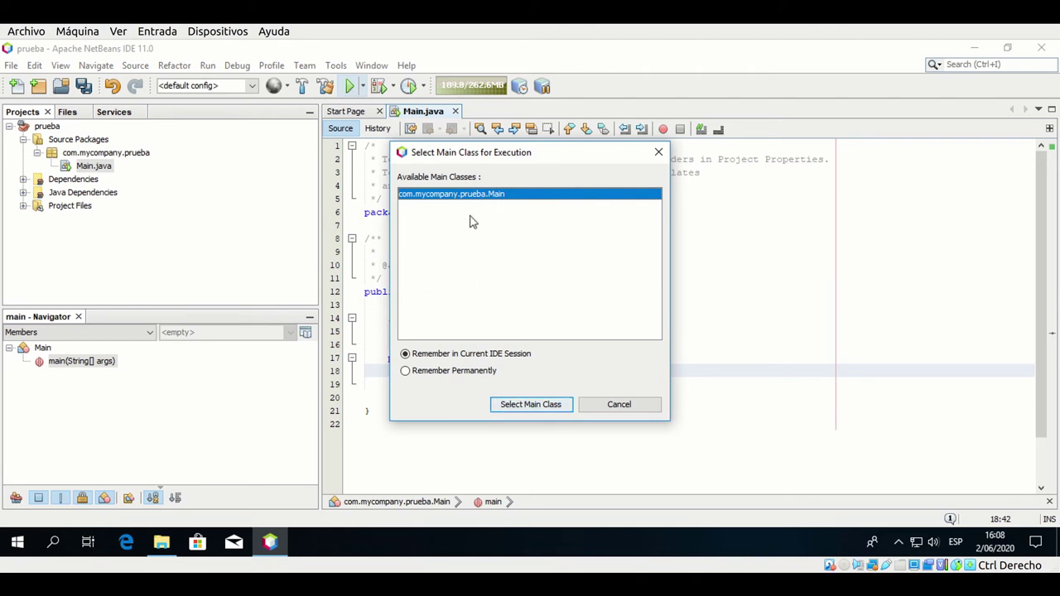
left_click(426, 372)
left_click(522, 405)
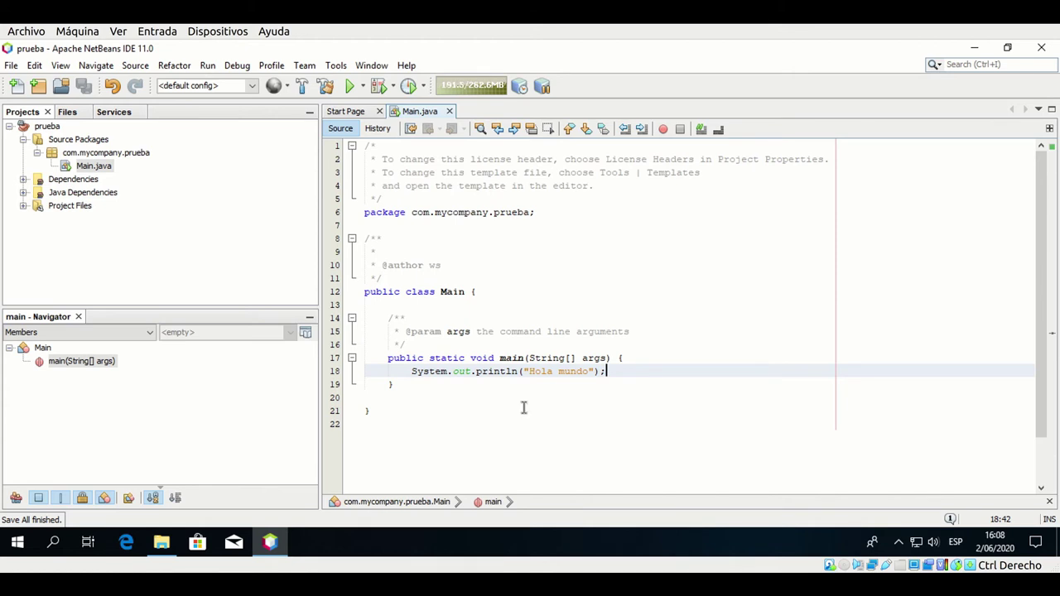
key("F6")
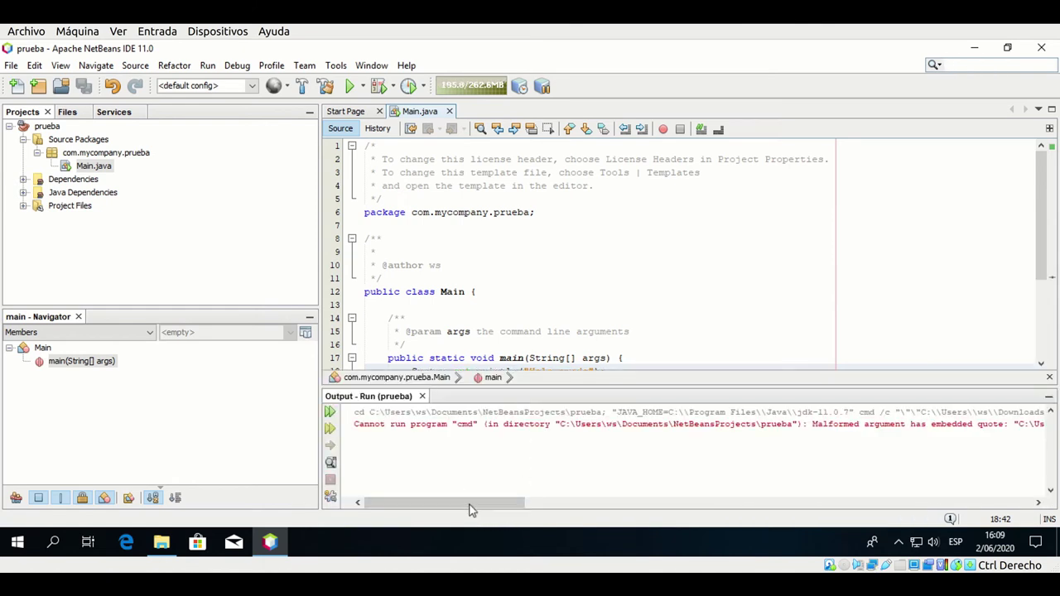
left_click_drag(470, 502, 1055, 495)
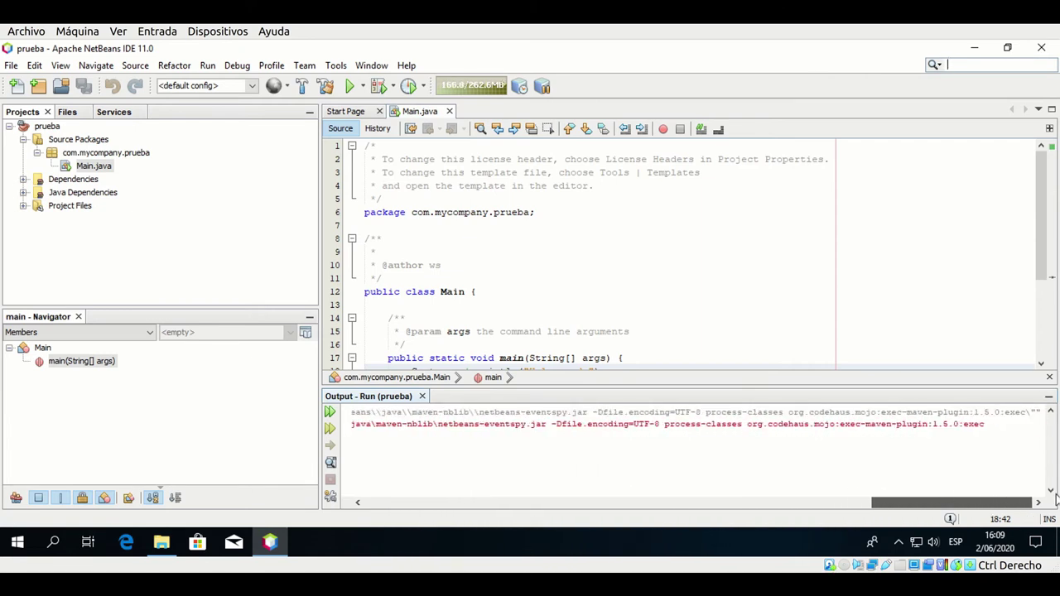
left_click_drag(978, 502, 328, 514)
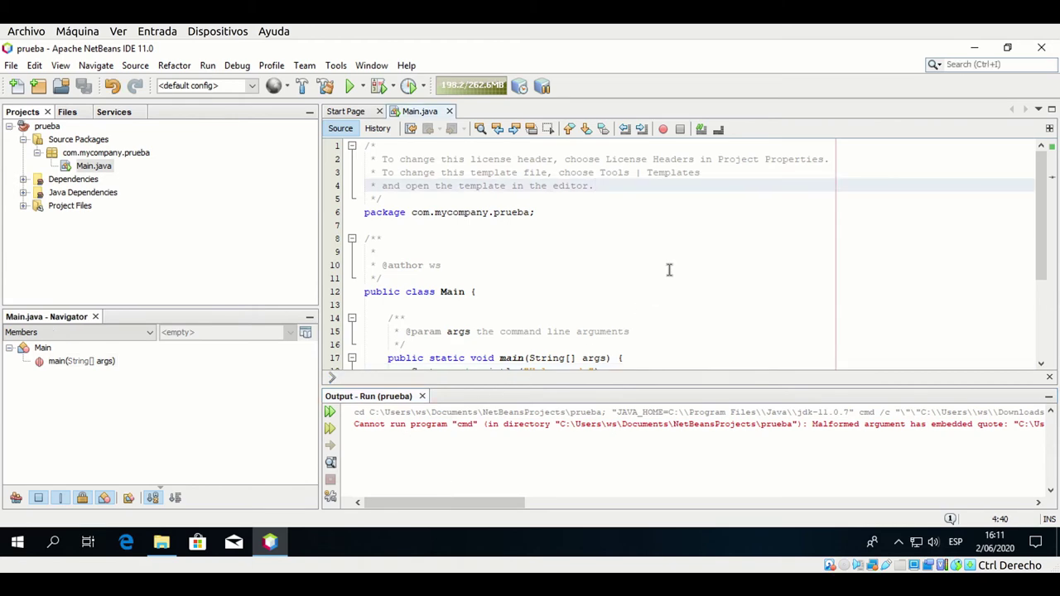
left_click(670, 268)
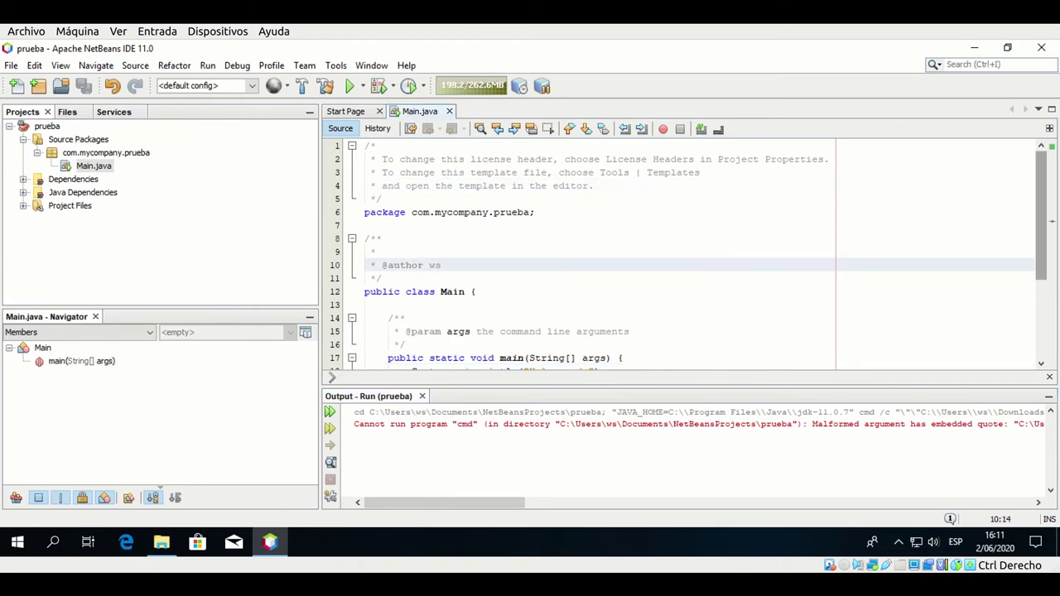
Close NetBeans and, in File Explorer, go up to the netbeans folder and open its etc folder
left_click(1043, 50)
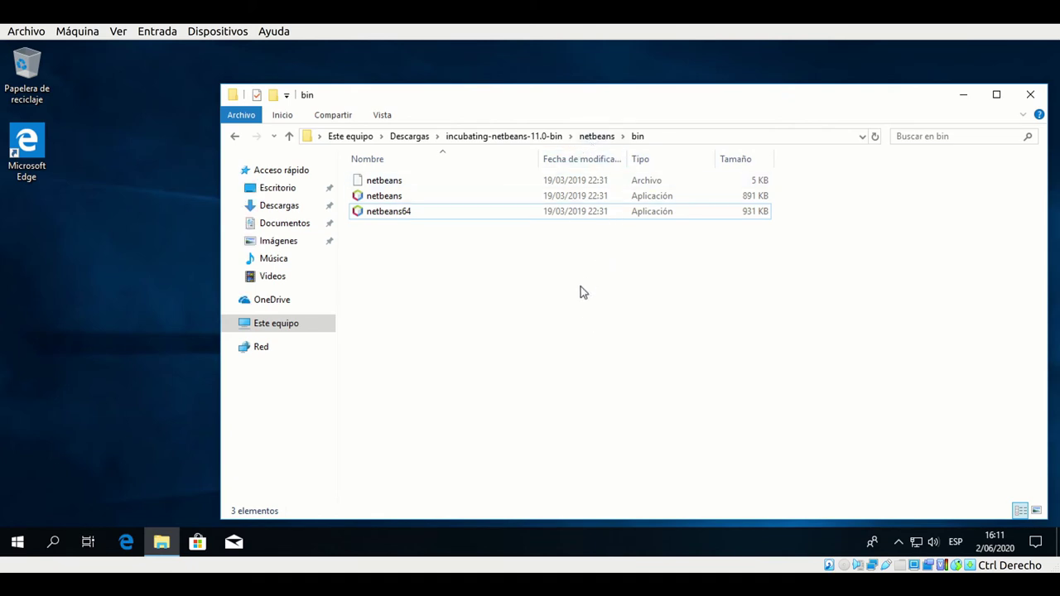
key("alt+Up")
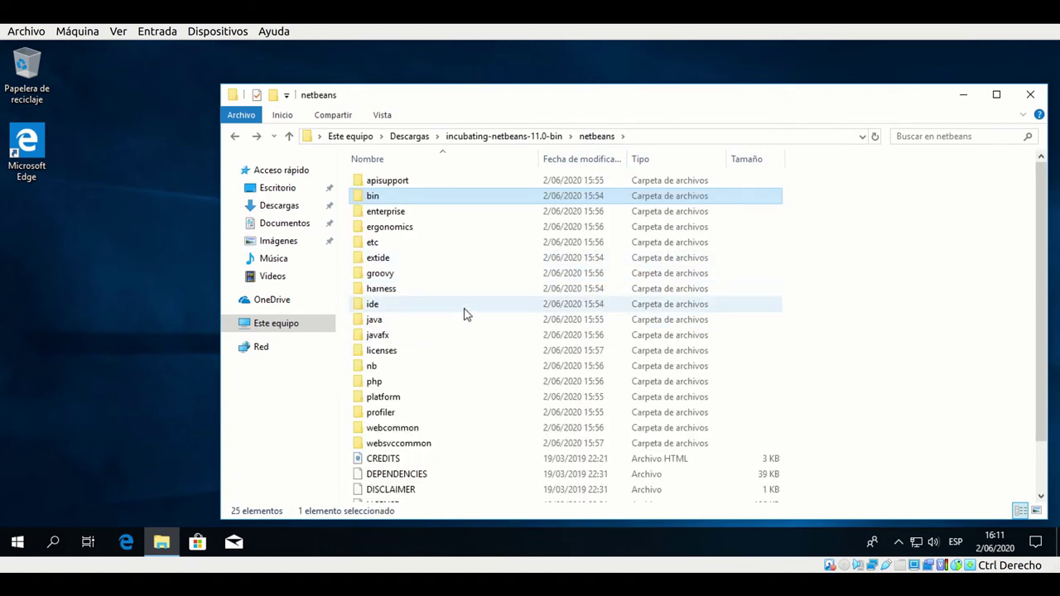
scroll(465, 315, "down", 1)
scroll(469, 381, "up", 1)
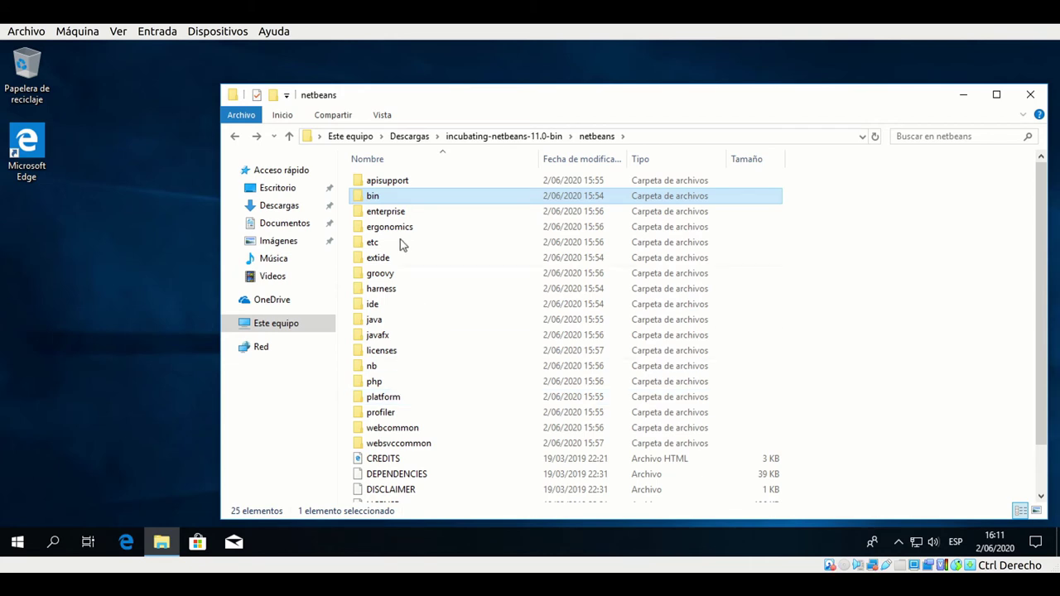
left_click(372, 243)
double_click(376, 245)
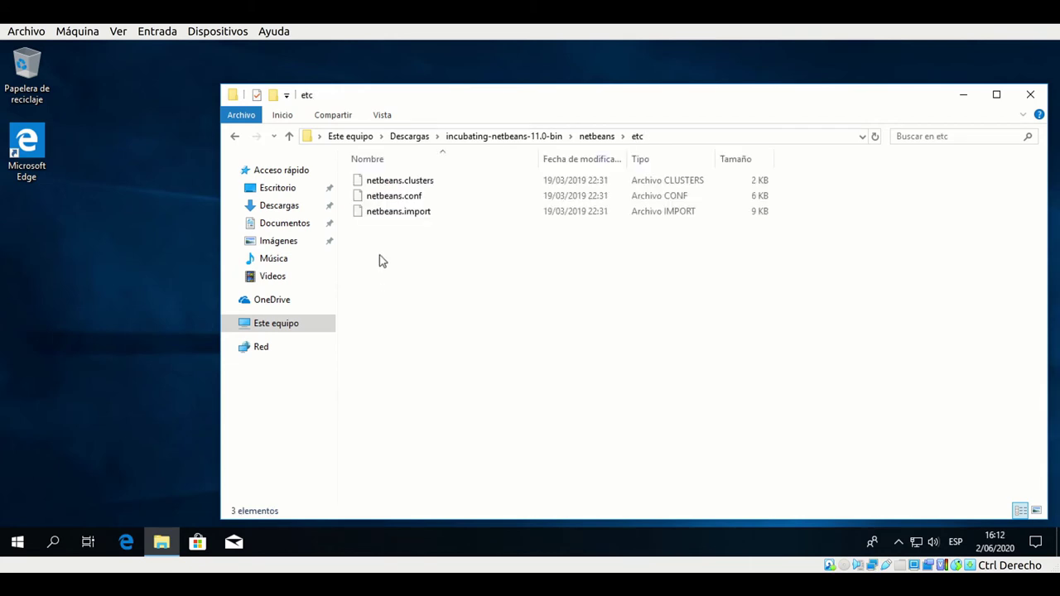
Open netbeans.conf with WordPad without making it the default application for .conf files
left_click(399, 199)
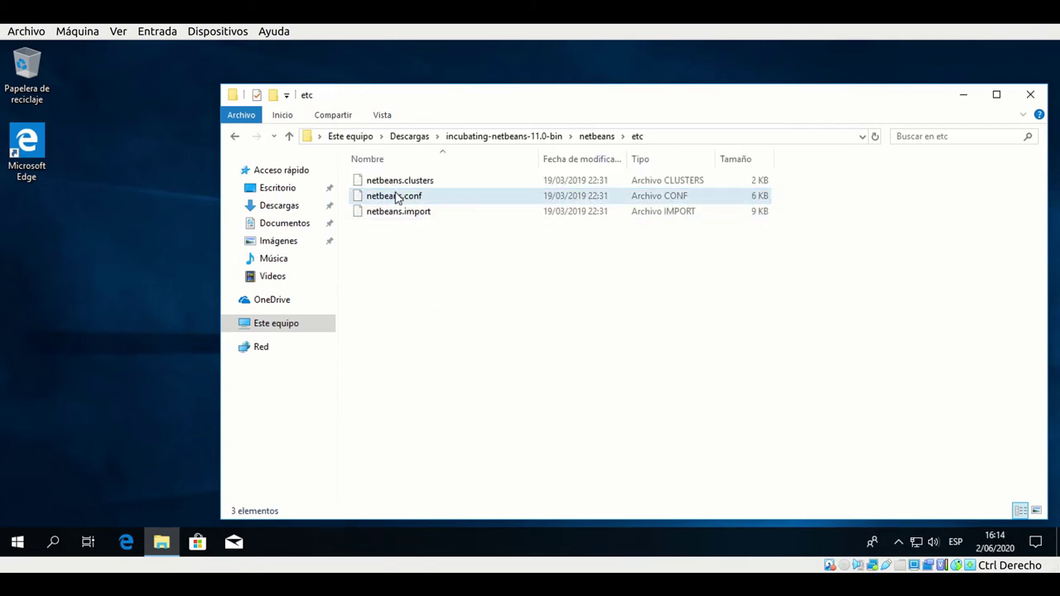
right_click(399, 206)
left_click(424, 211)
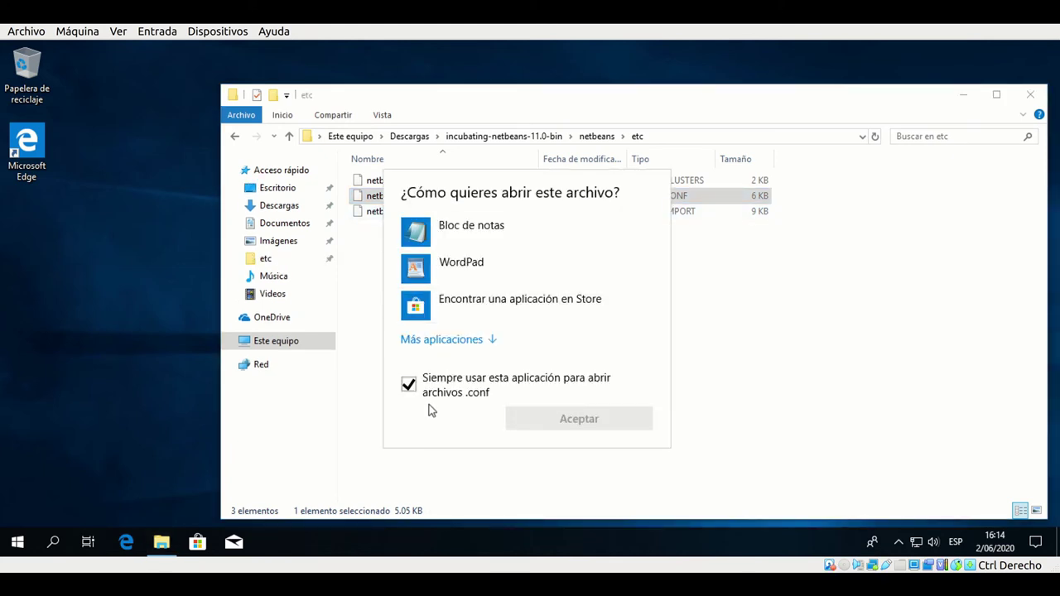
left_click(409, 385)
left_click(439, 340)
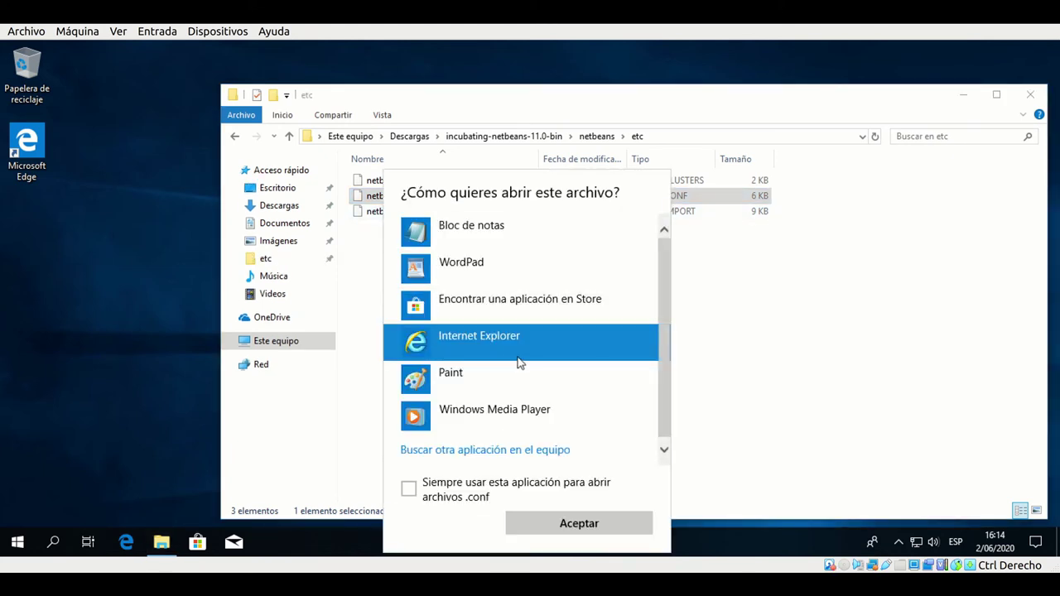
left_click(489, 276)
left_click(519, 526)
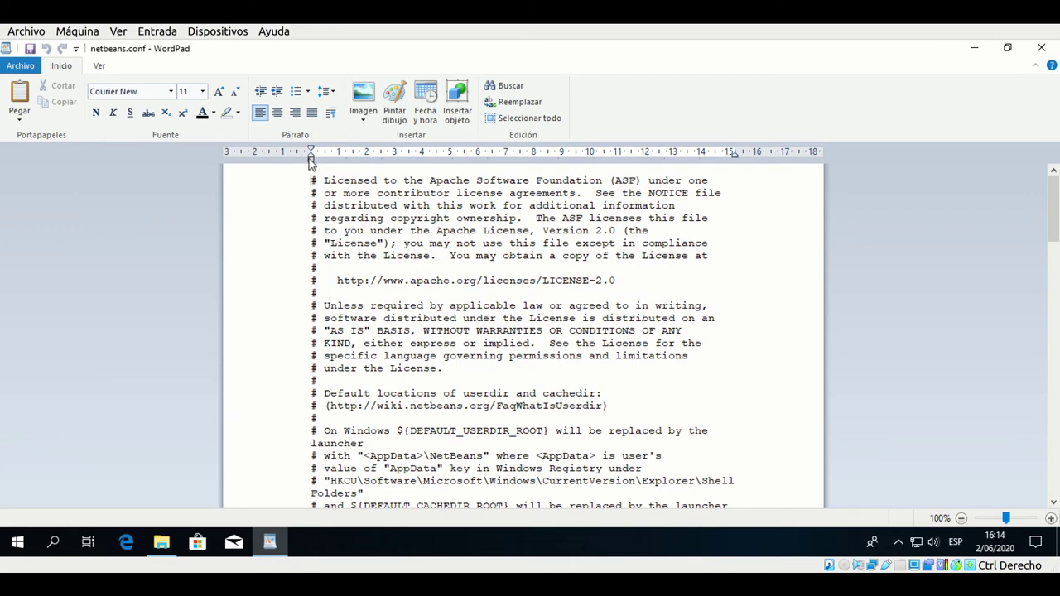
Insert -J-Djdk.lang.Process.allowAmbiguousCommands=true right after the opening quote of netbeans_default_options
scroll(410, 339, "down", 8)
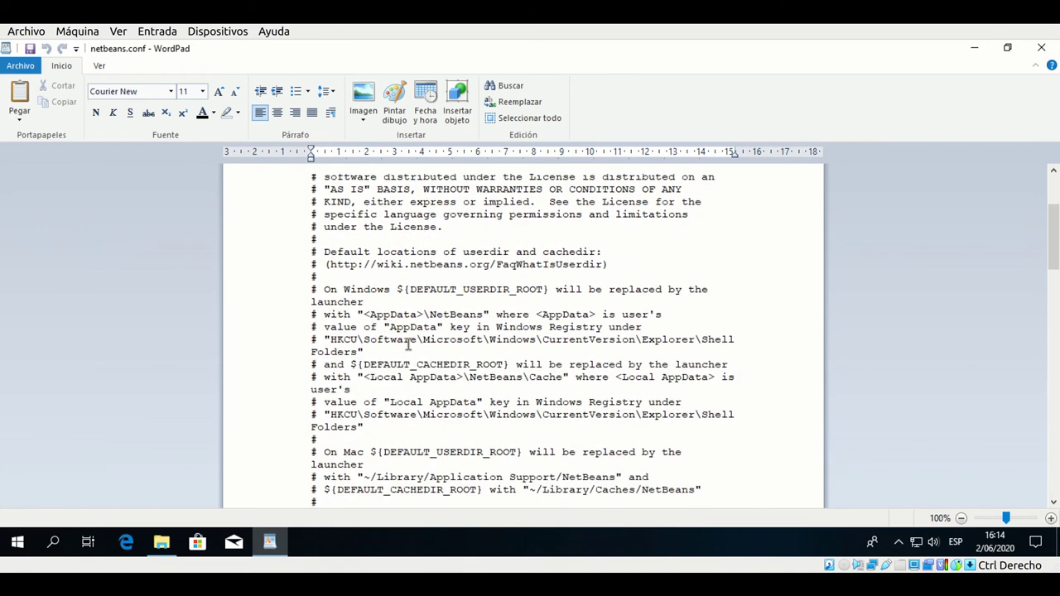
scroll(409, 343, "down", 12)
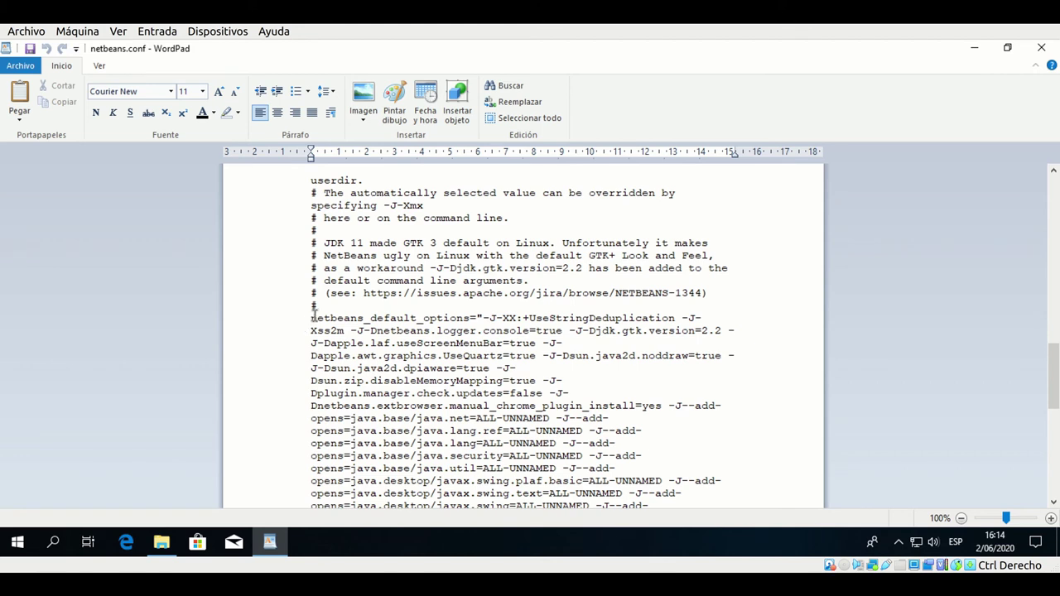
left_click(313, 314)
key("Left")
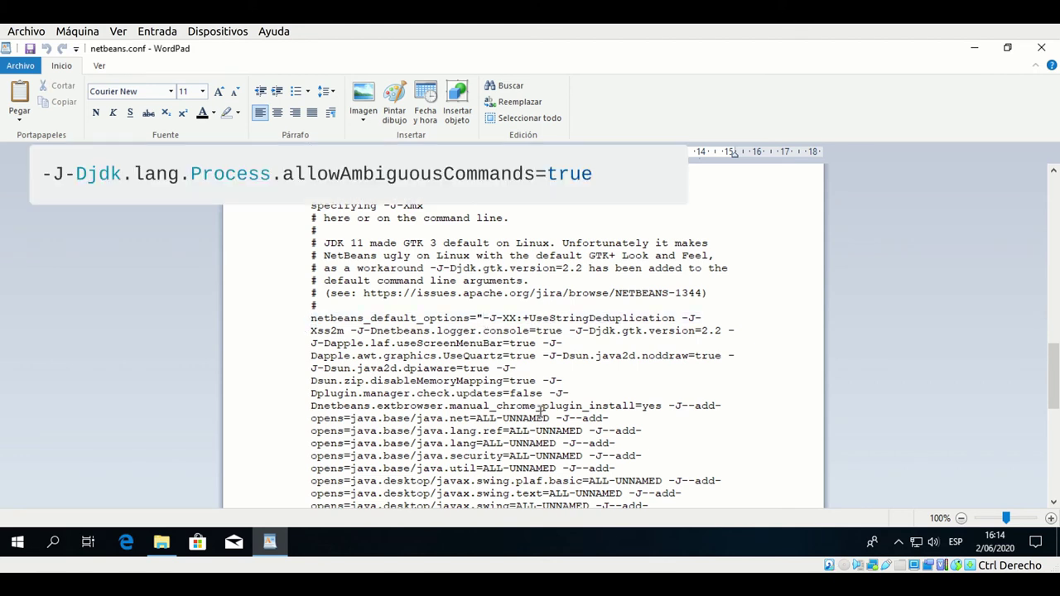
type("-J-Djdk.lang.Process.allowAmbiguousCommands=true")
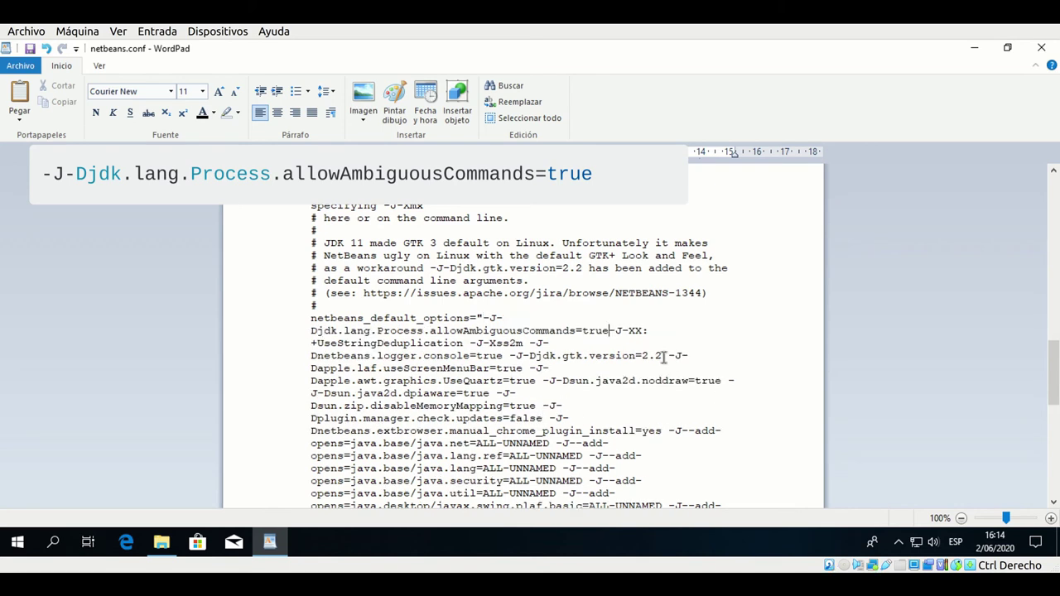
left_click_drag(609, 331, 484, 318)
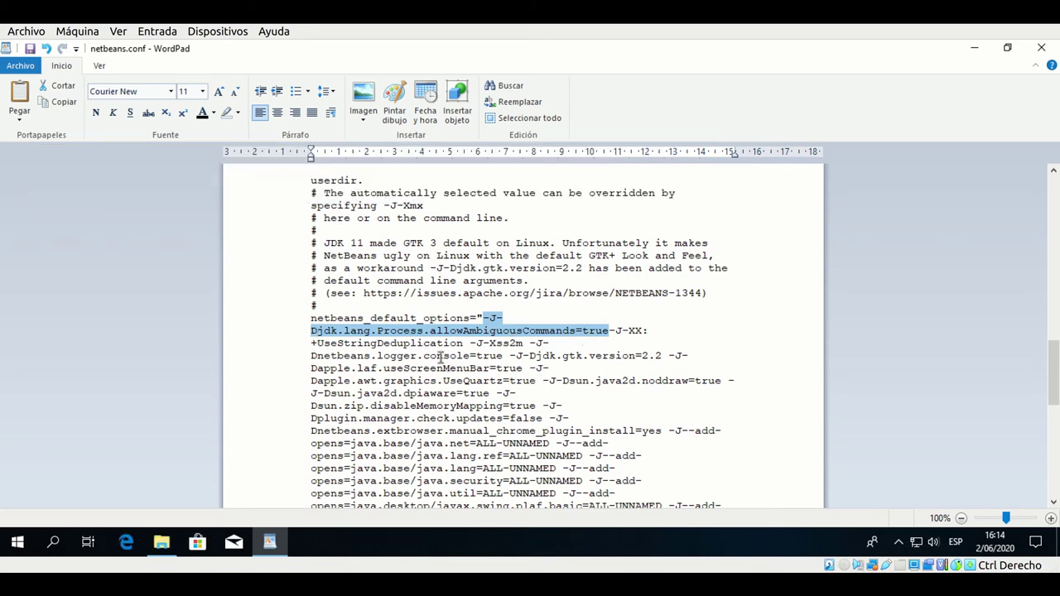
Review the netbeans_default_options block in netbeans.conf and close the file
scroll(441, 356, "down", 4)
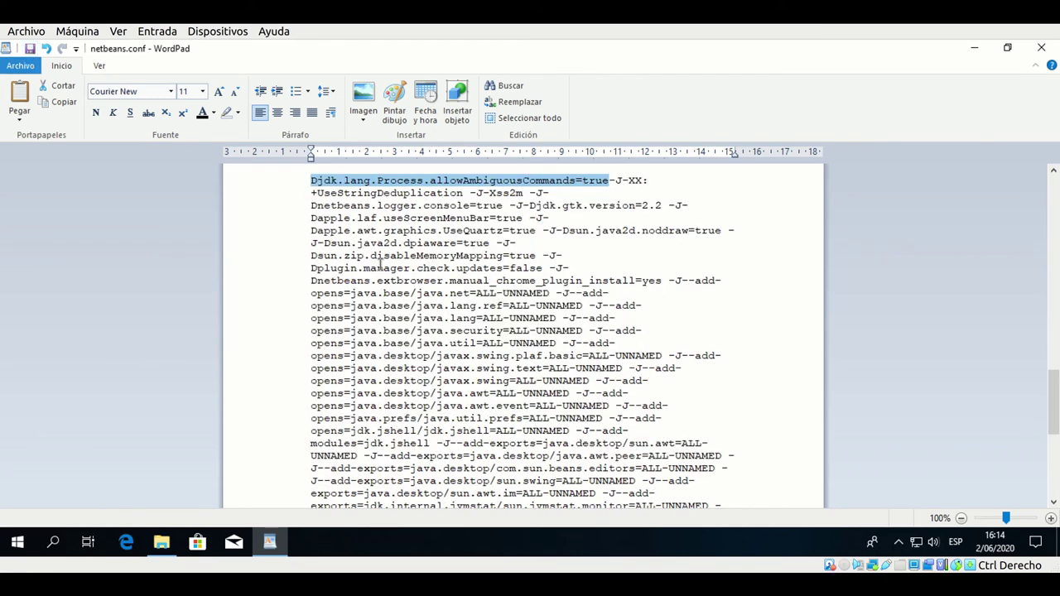
scroll(381, 263, "up", 3)
left_click(1041, 47)
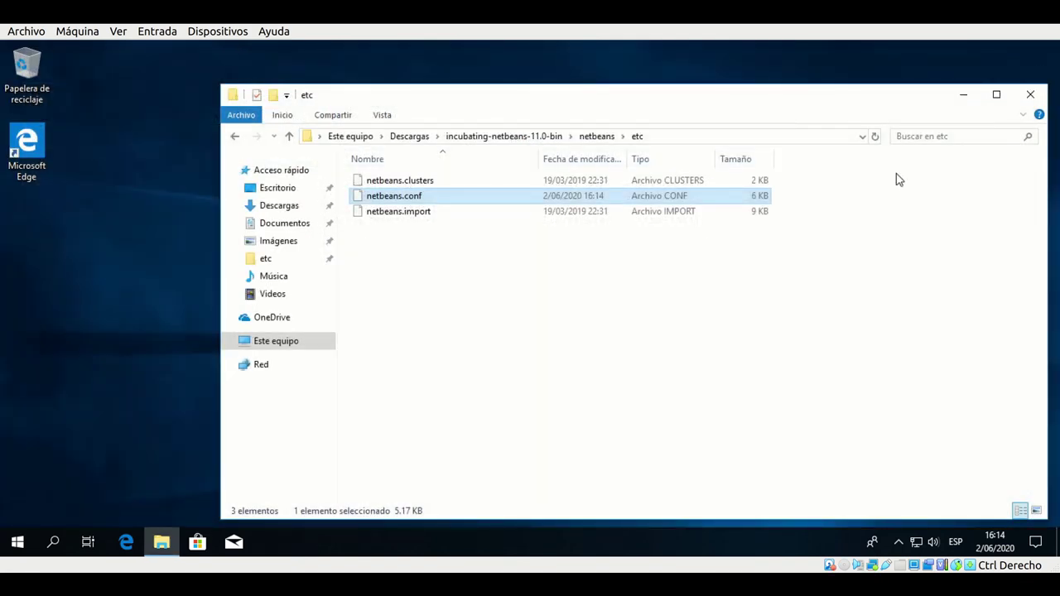
Launch NetBeans from the netbeans\bin folder of incubating-netbeans-11.0-bin and answer the usage statistics request
left_click(534, 311)
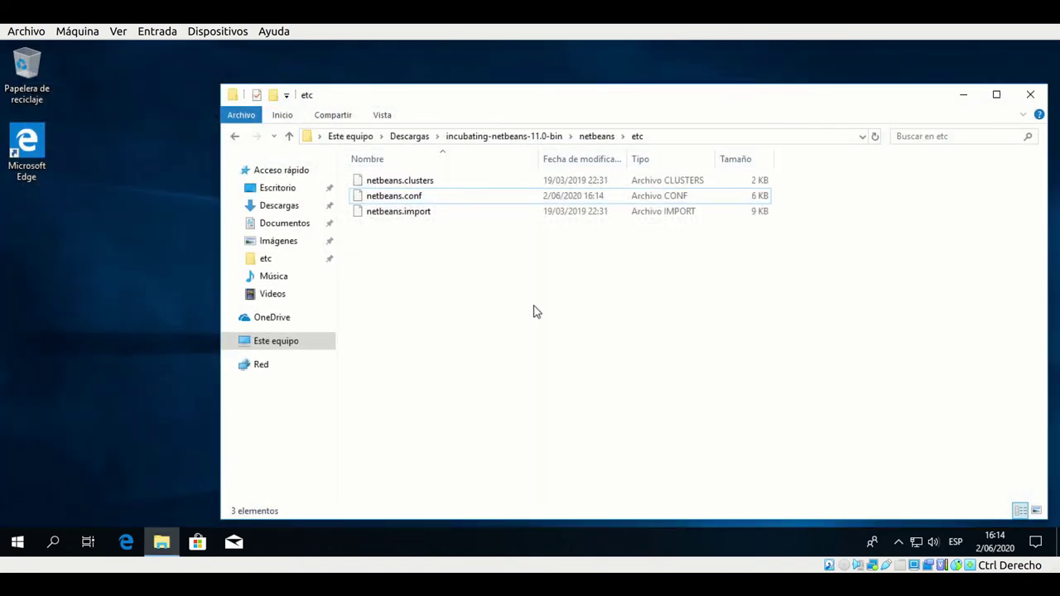
left_click(538, 137)
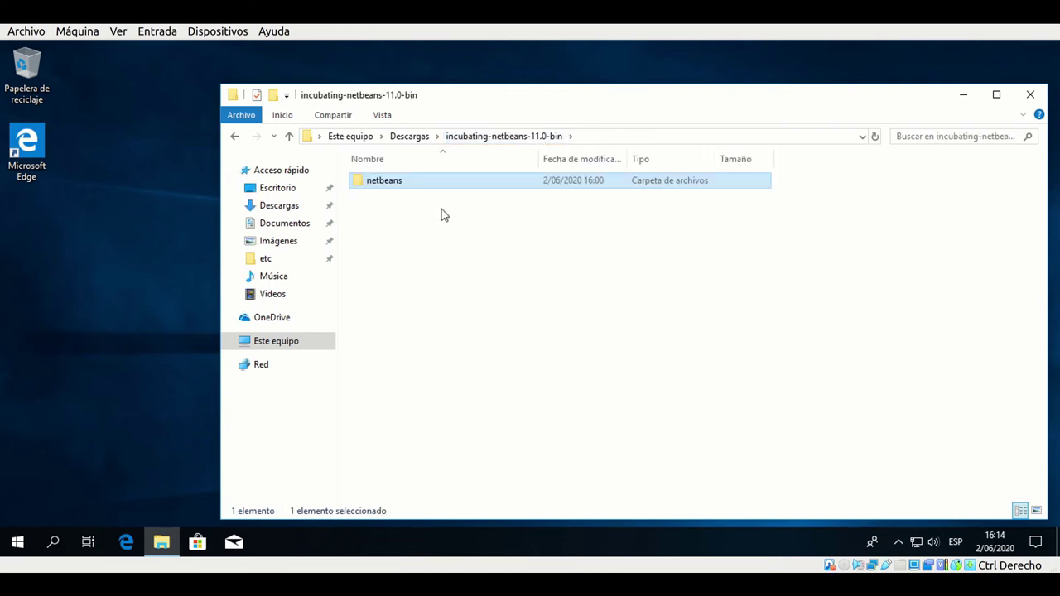
key("Return")
double_click(382, 196)
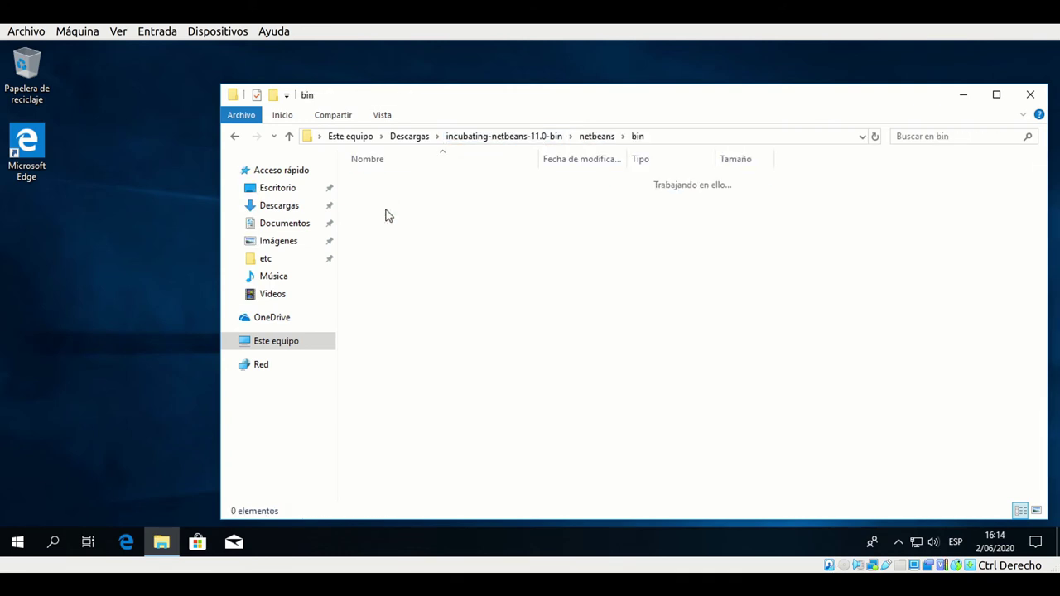
double_click(391, 213)
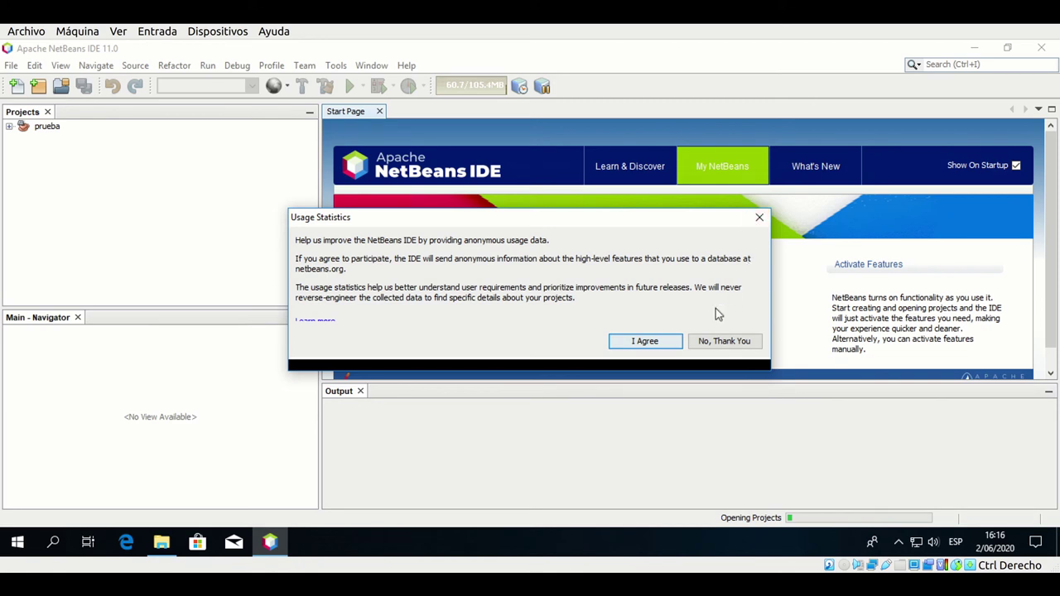
left_click(646, 354)
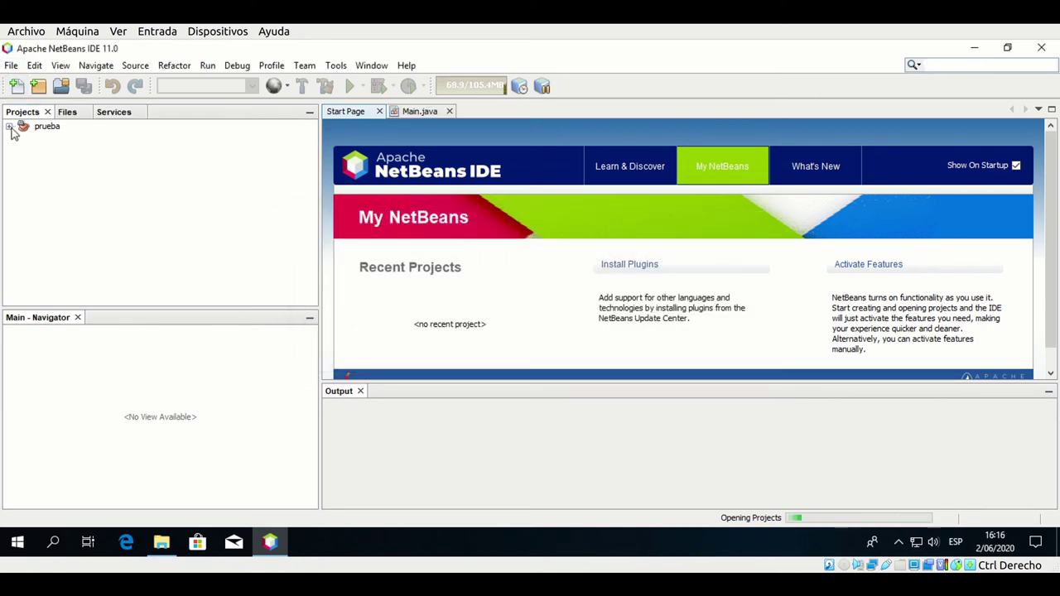
Expand the prueba project down to Main.java in com.mycompany.prueba and run the project
left_click(38, 129)
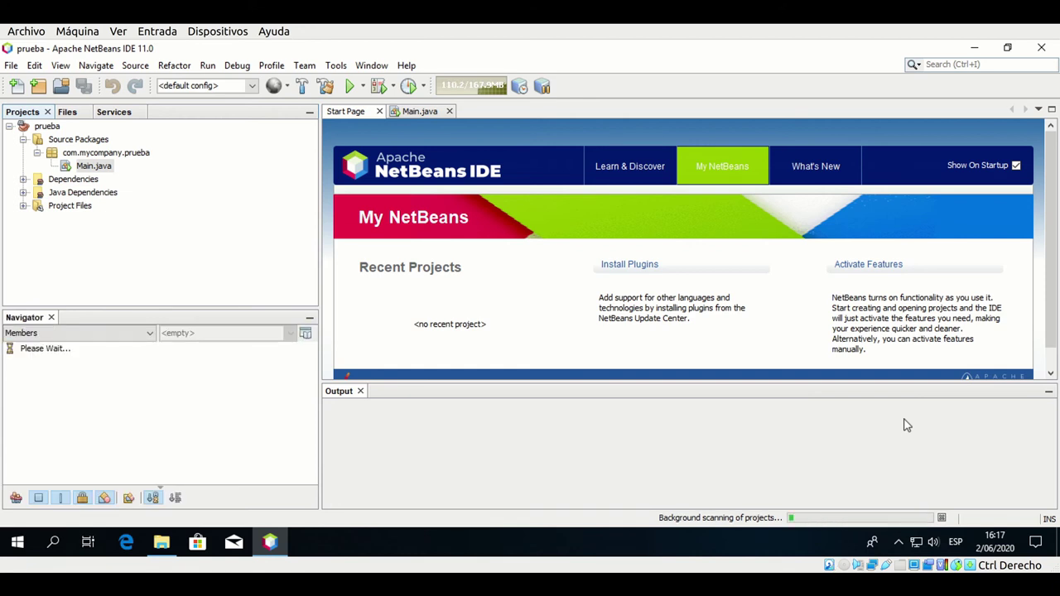
left_click(98, 168)
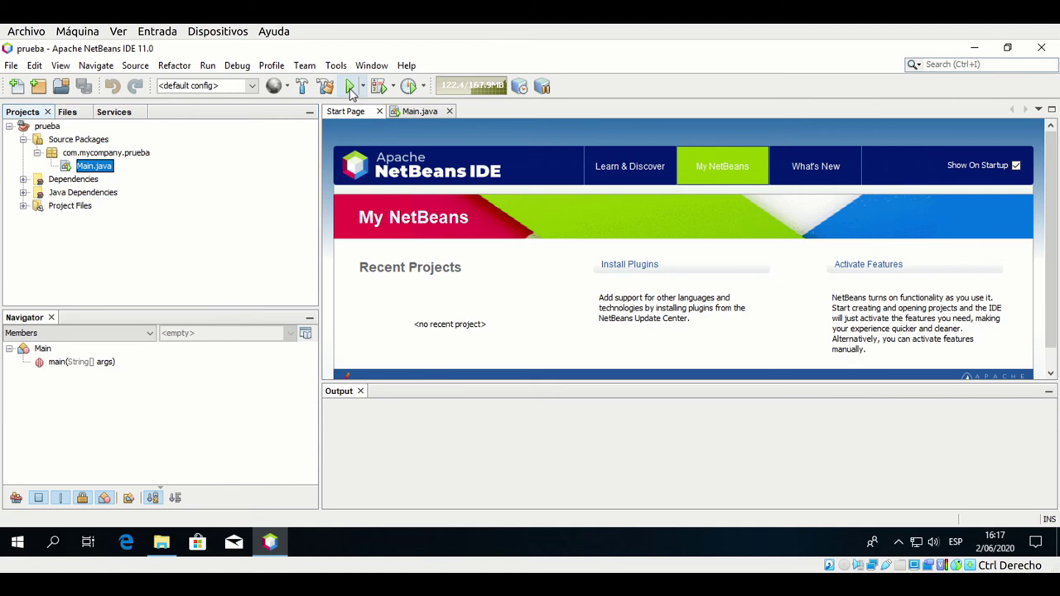
left_click(351, 88)
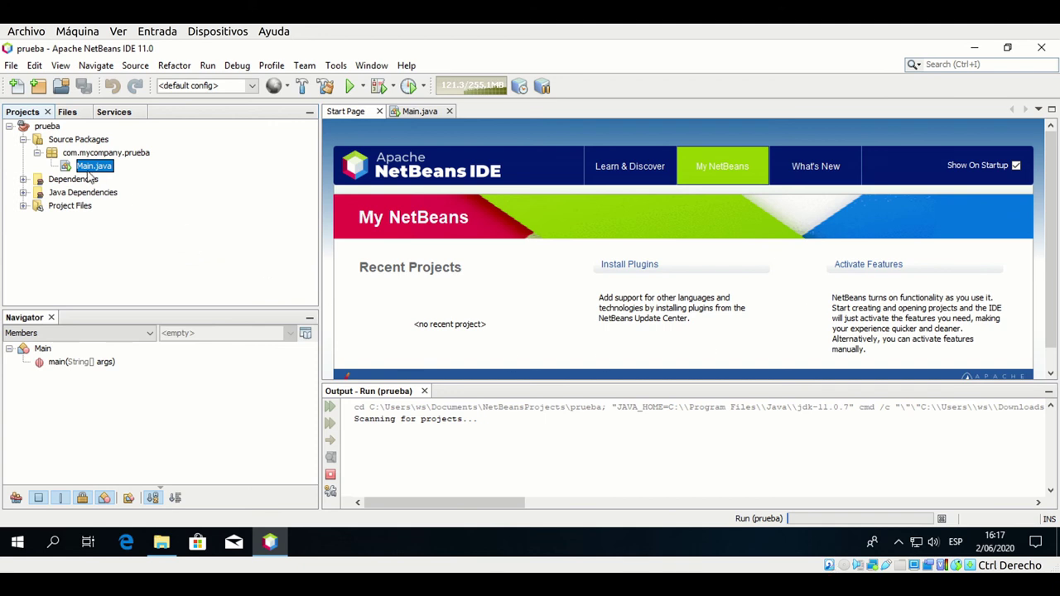
Show the Main.java source in the editor and place the cursor at the end of its println line
left_click(414, 111)
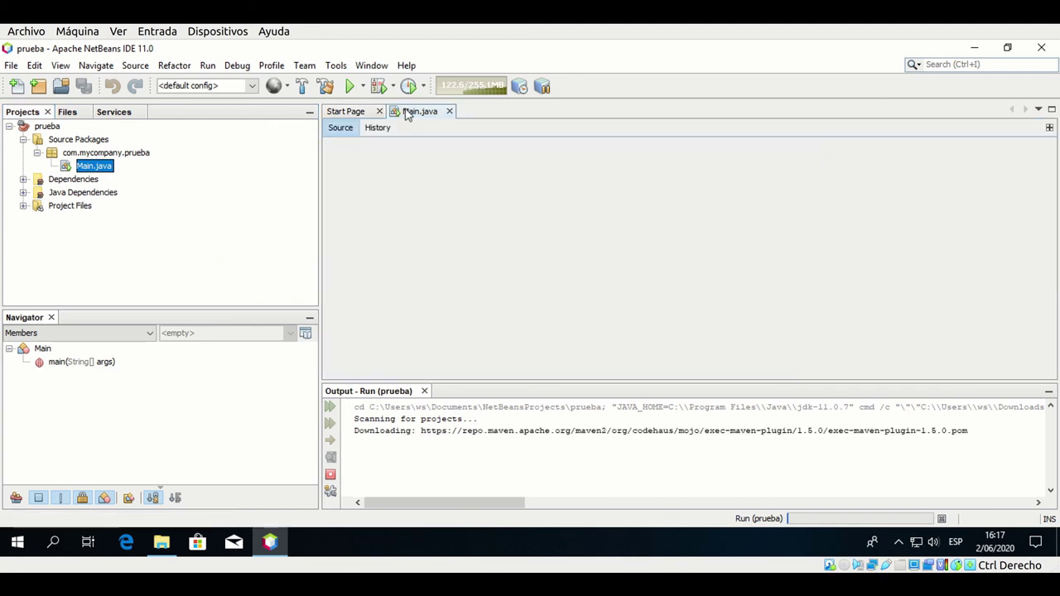
left_click(528, 259)
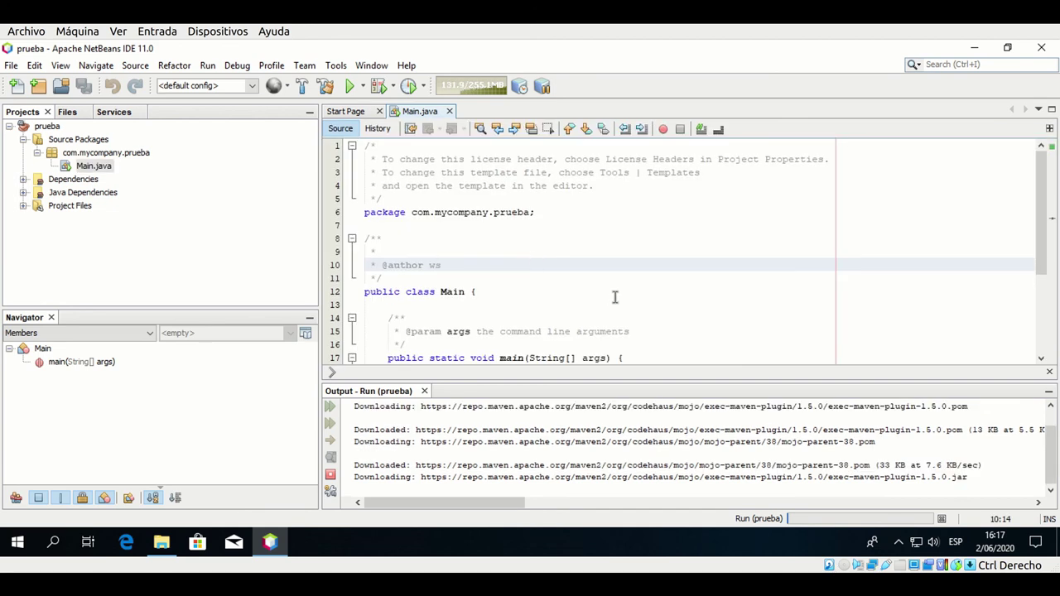
scroll(615, 295, "down", 4)
left_click(640, 231)
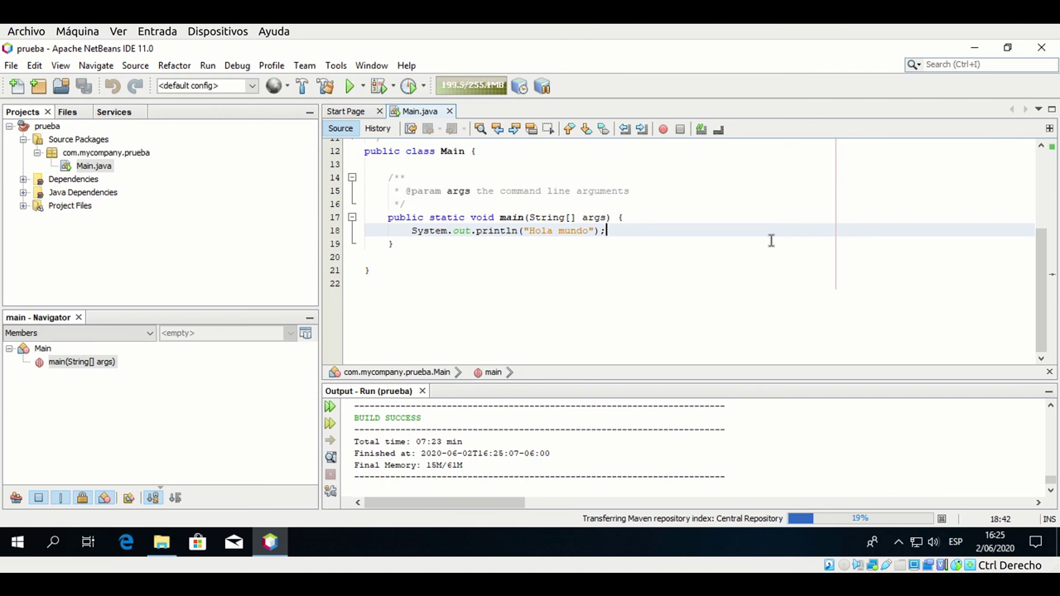
Examine the end of the run output and highlight the line printed by the program
scroll(623, 463, "up", 1)
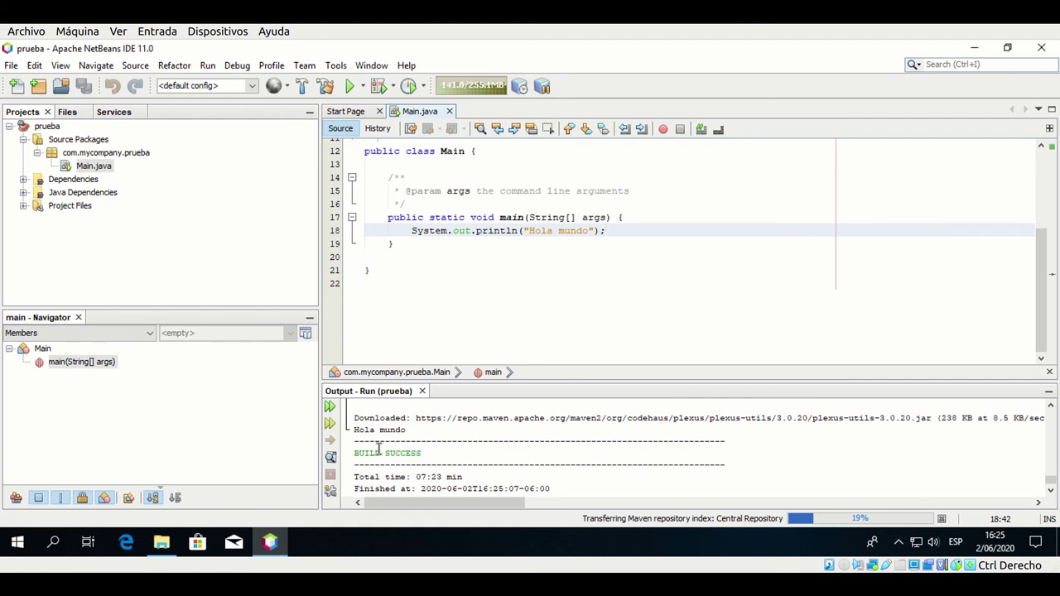
left_click_drag(408, 431, 351, 429)
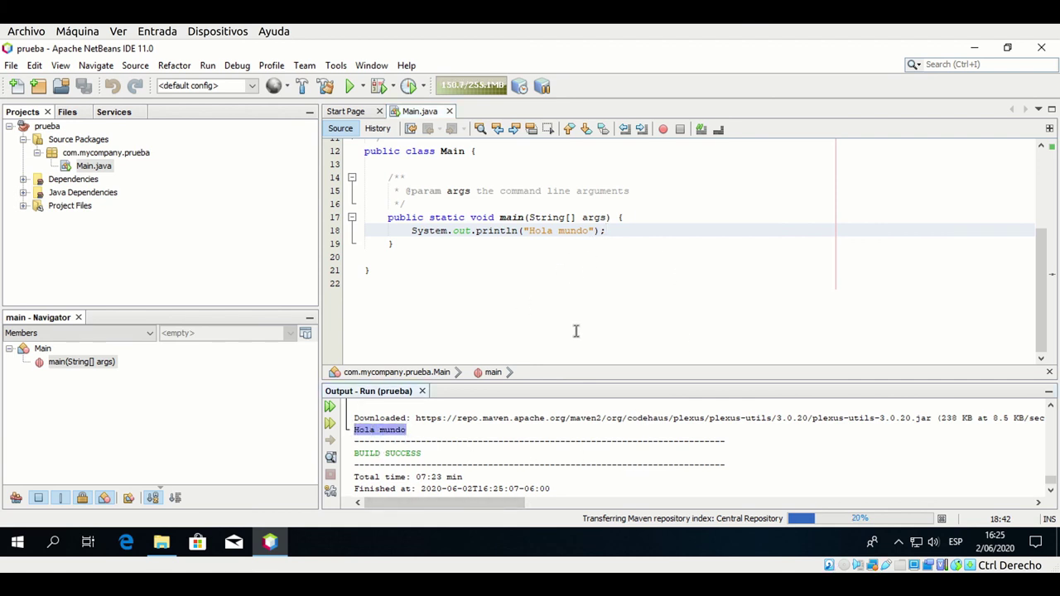
scroll(656, 464, "down", 1)
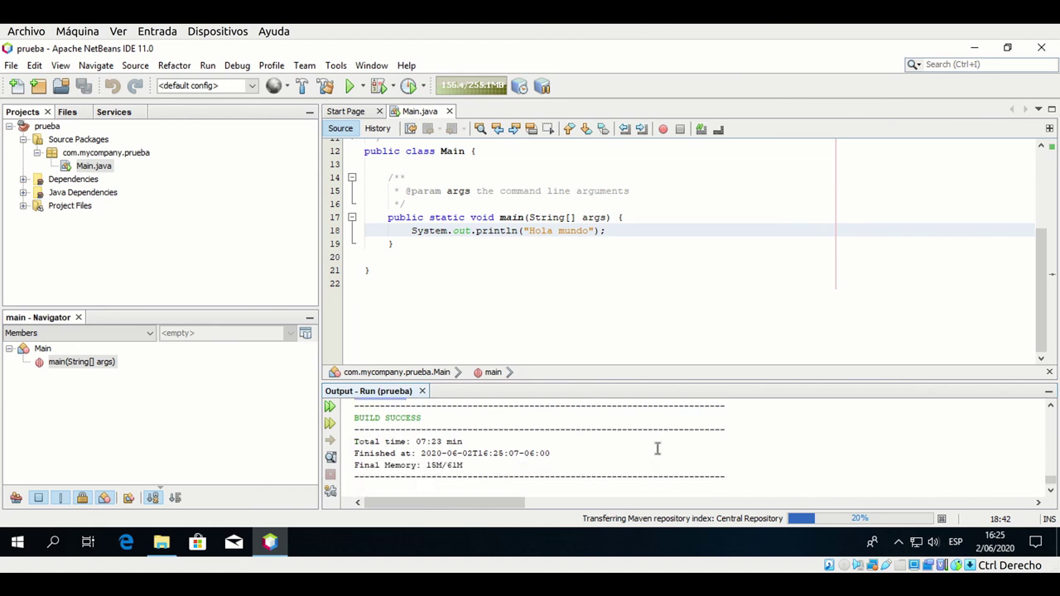
scroll(656, 451, "up", 3)
scroll(513, 453, "down", 3)
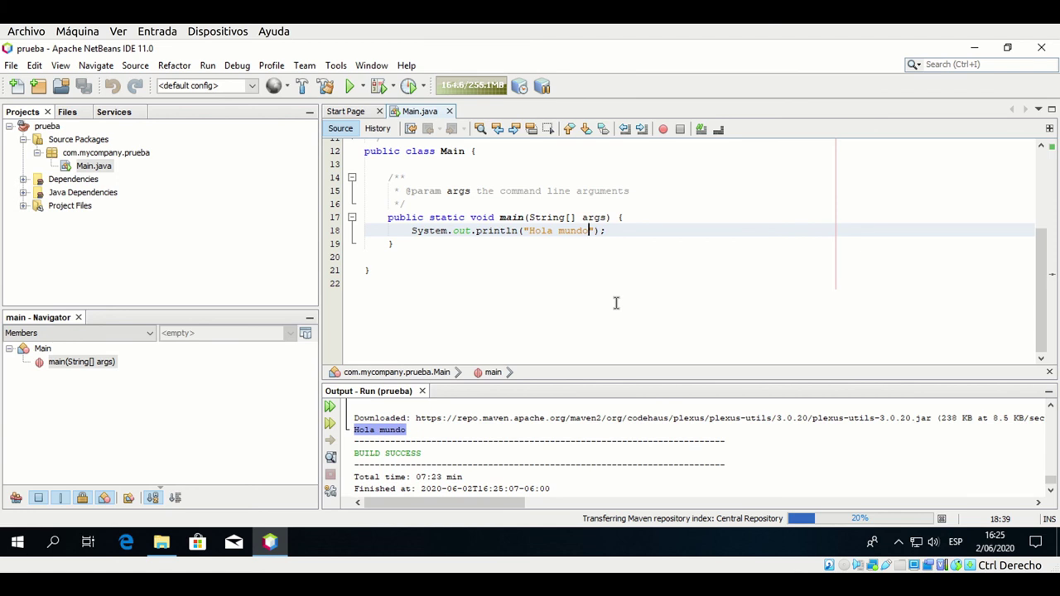
Change the printed text to "Hola mundo!!!" and run the prueba project again
type("!!!")
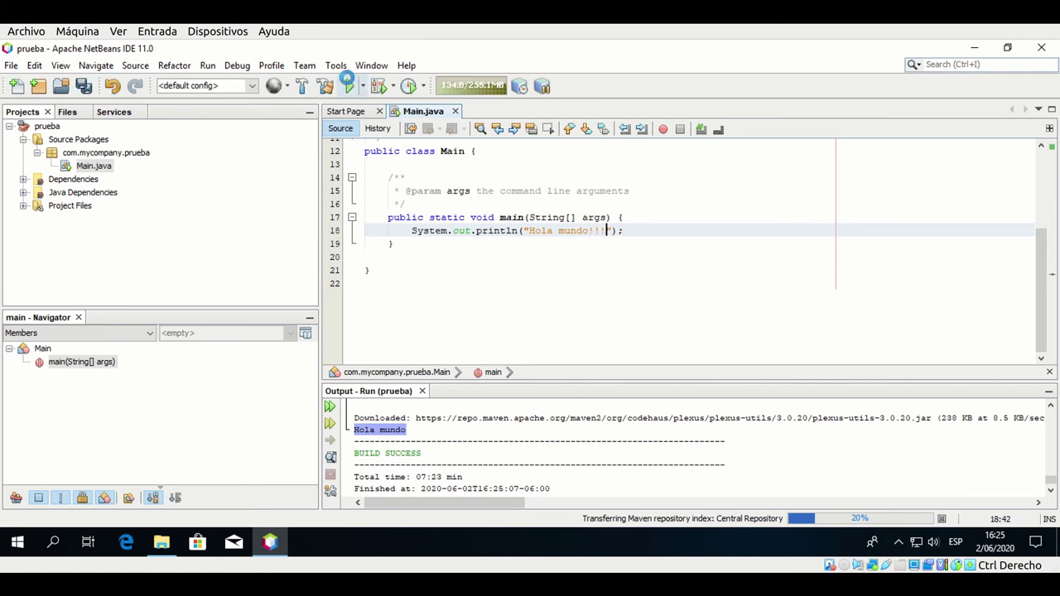
left_click(349, 86)
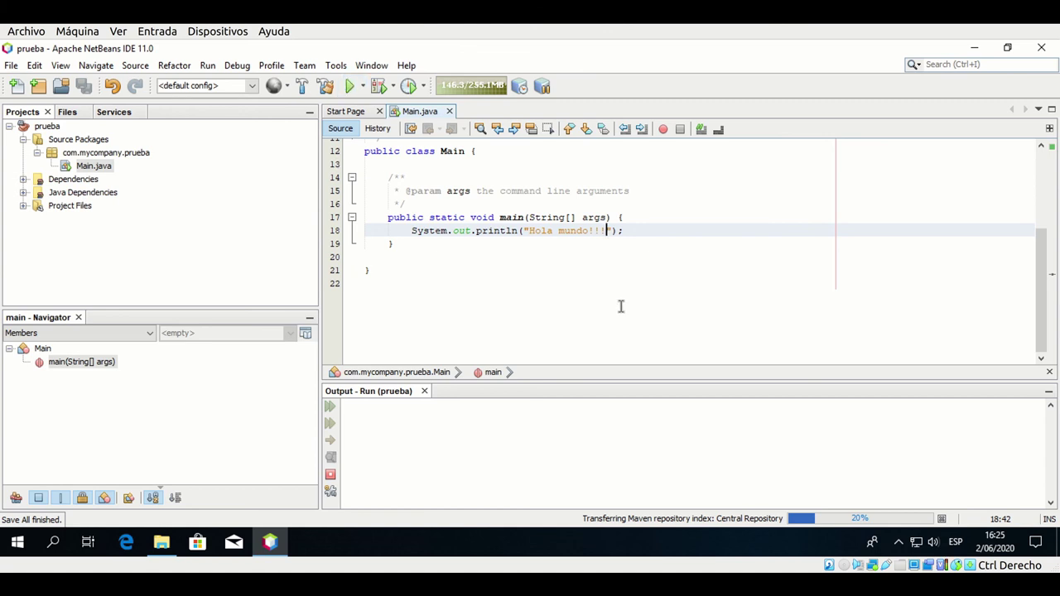